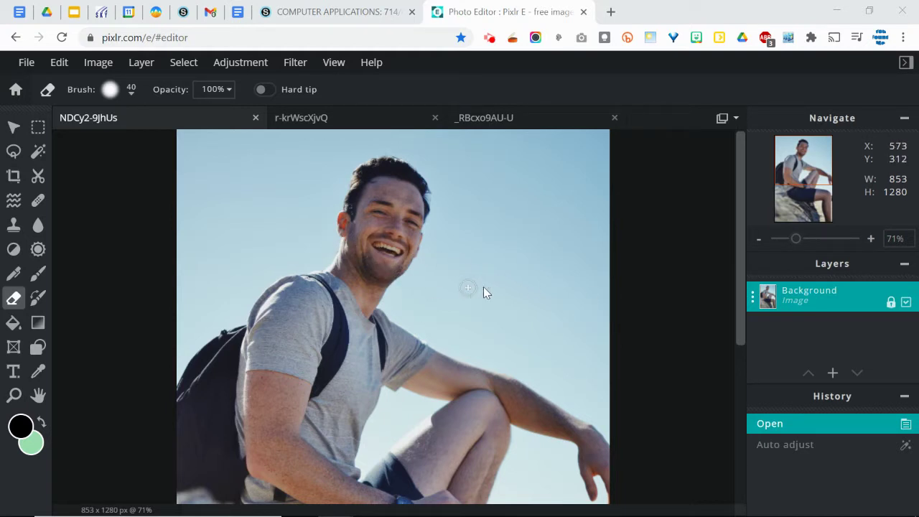
# Trace a magnetic lasso selection around the smiling man's head.
pyautogui.click(330, 118)
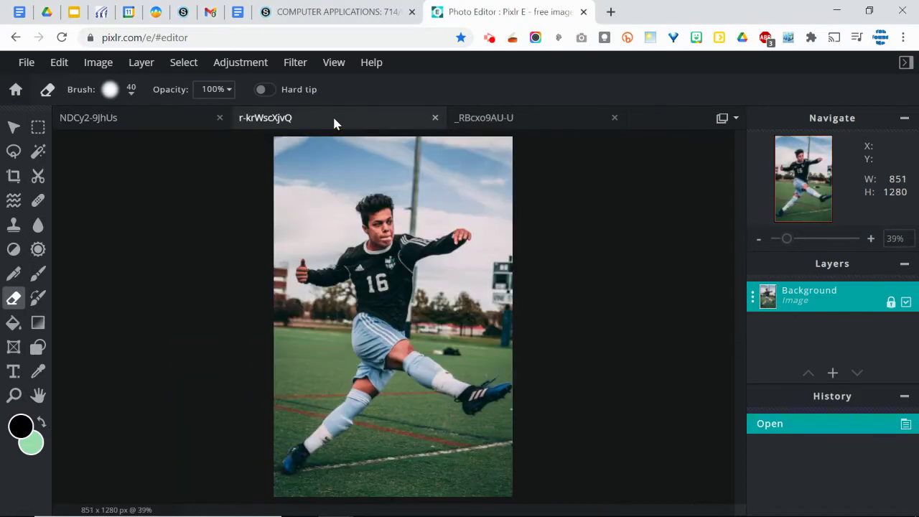
pyautogui.click(172, 122)
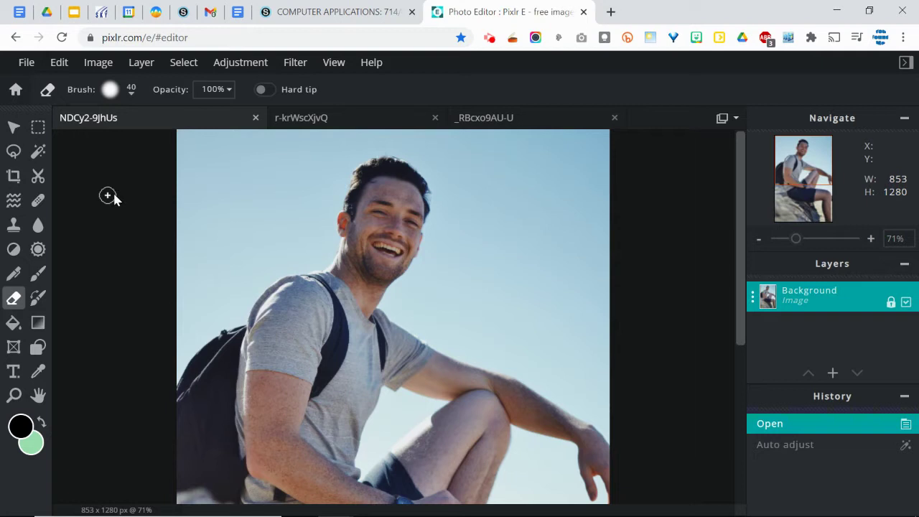
pyautogui.click(14, 151)
pyautogui.click(185, 89)
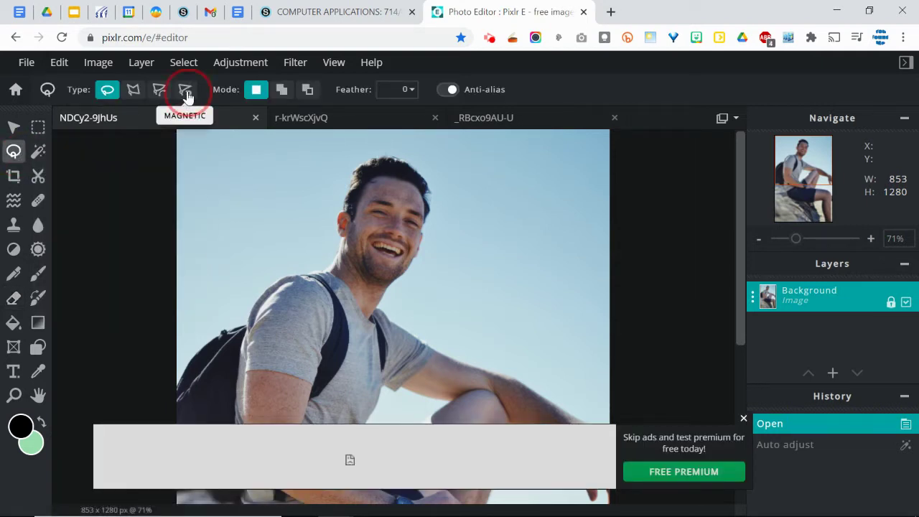
pyautogui.click(358, 156)
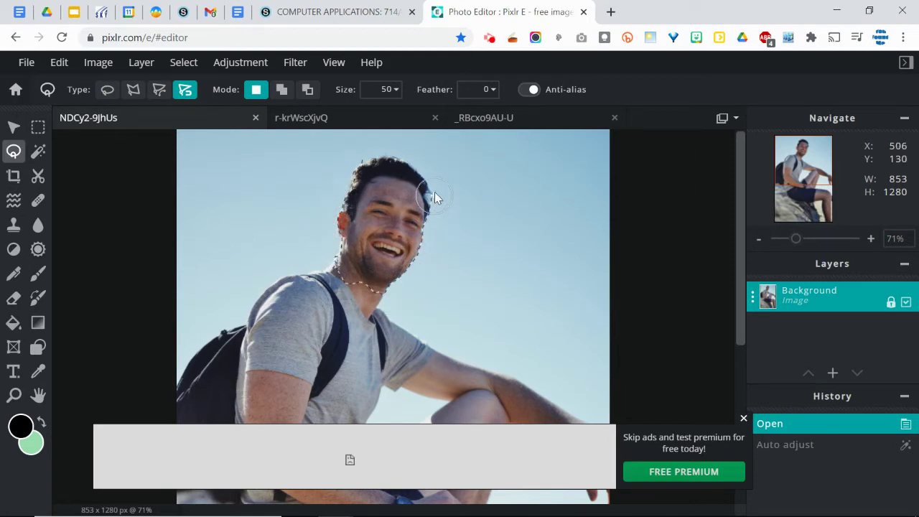
pyautogui.click(356, 169)
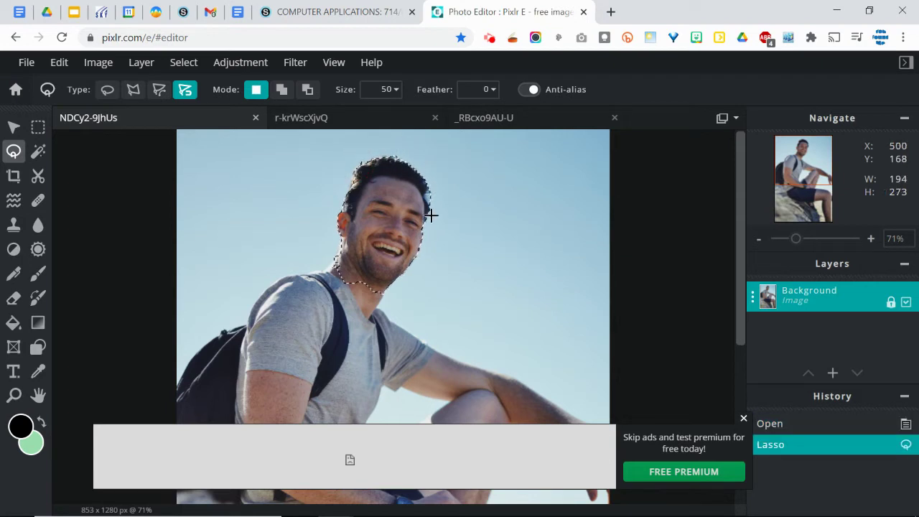
# Copy the selected head and paste it into the soccer photo as a new layer.
pyautogui.hotkey('ctrl', 'c')
pyautogui.click(305, 125)
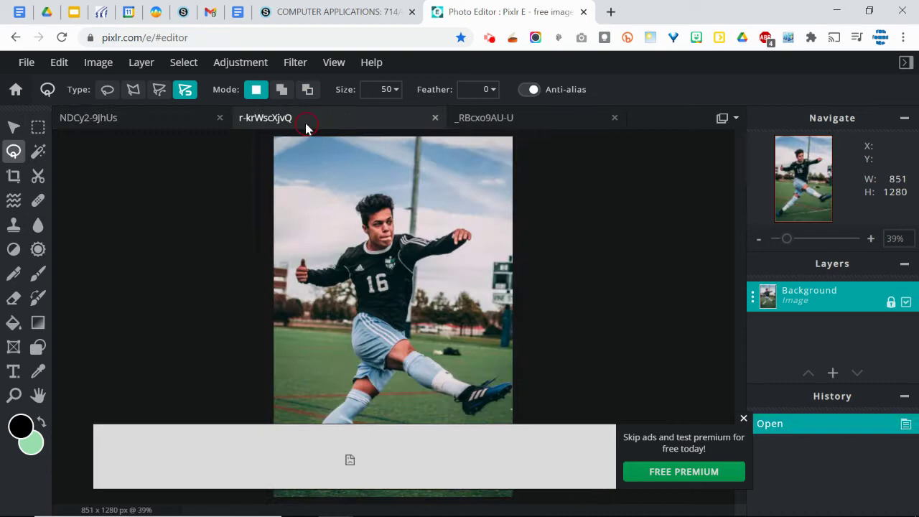
pyautogui.press('ctrl')
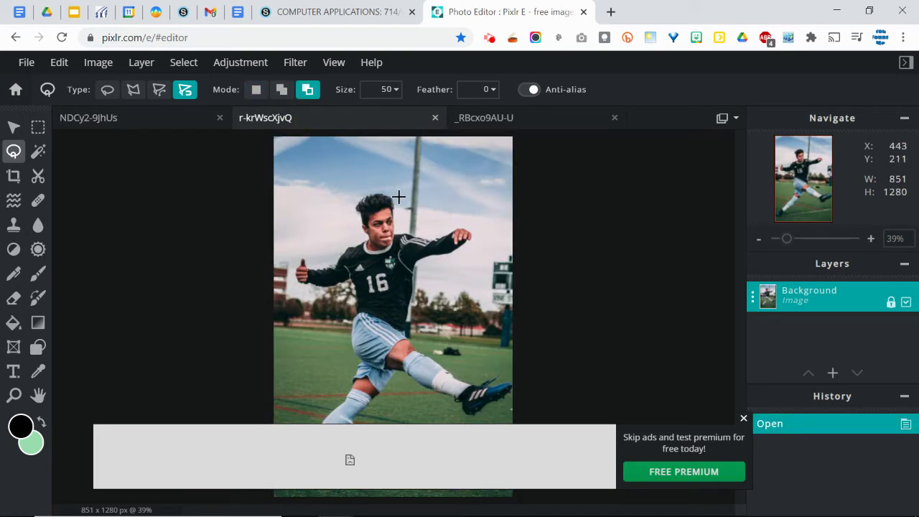
pyautogui.hotkey('ctrl', 'v')
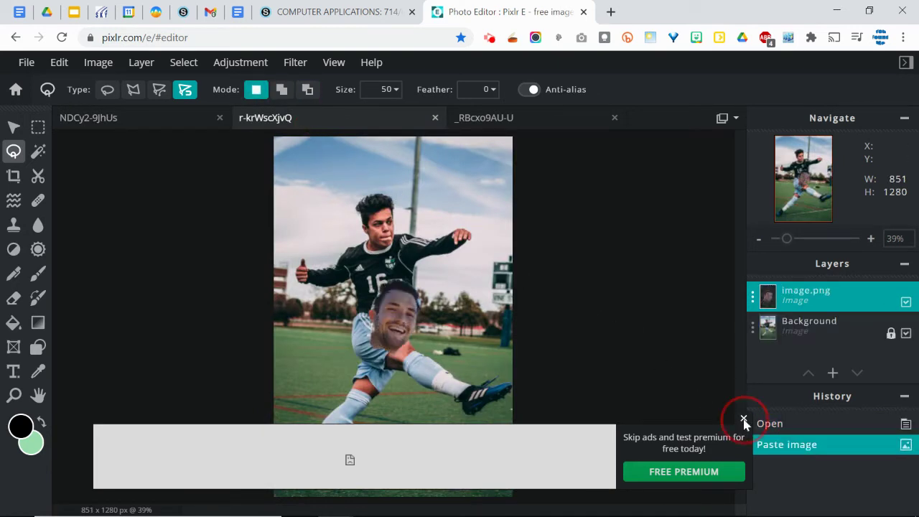
# Free-transform the pasted face to rotate, shrink and place it on the player's head.
pyautogui.click(744, 418)
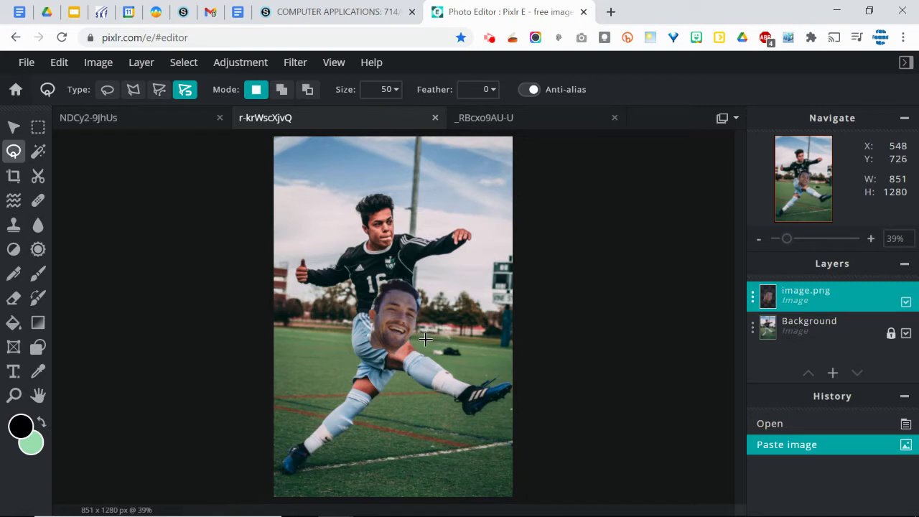
pyautogui.click(59, 63)
pyautogui.click(80, 214)
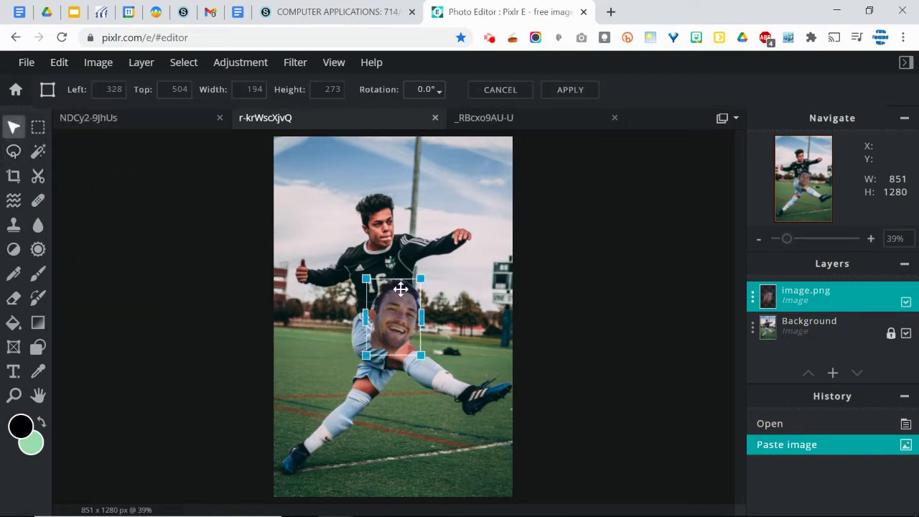
pyautogui.moveTo(428, 266); pyautogui.dragTo(404, 263)
pyautogui.moveTo(396, 316); pyautogui.dragTo(381, 215)
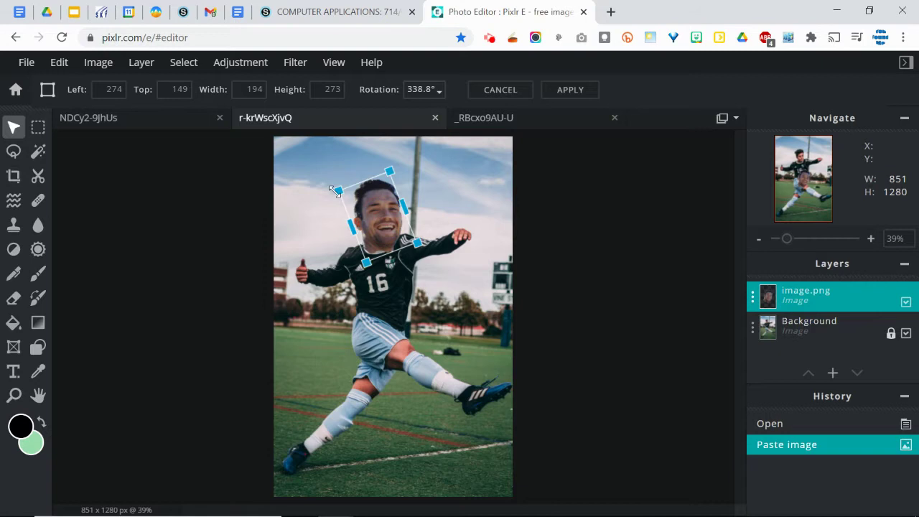
pyautogui.moveTo(336, 190); pyautogui.dragTo(378, 213)
pyautogui.moveTo(387, 182)
pyautogui.mouseDown()
pyautogui.moveTo(381, 172)
pyautogui.moveTo(387, 184)
pyautogui.mouseUp()
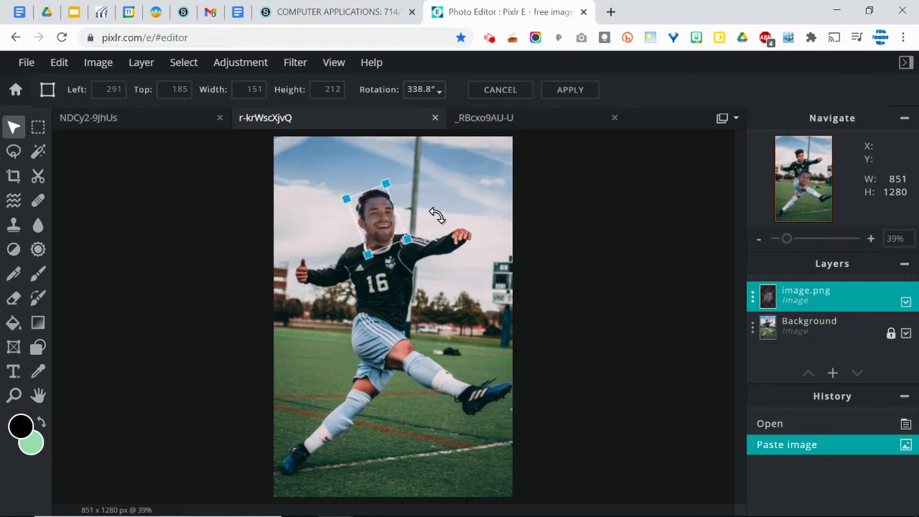
pyautogui.moveTo(383, 226); pyautogui.dragTo(384, 226)
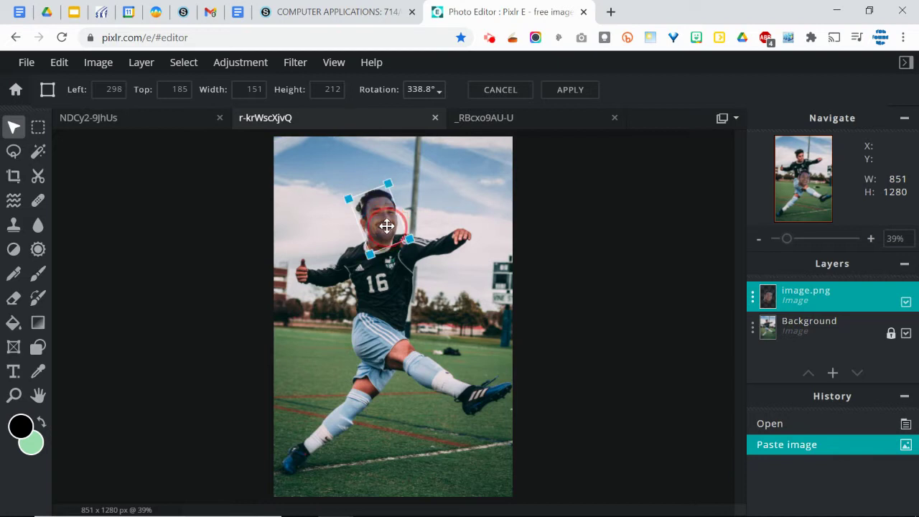
pyautogui.click(457, 230)
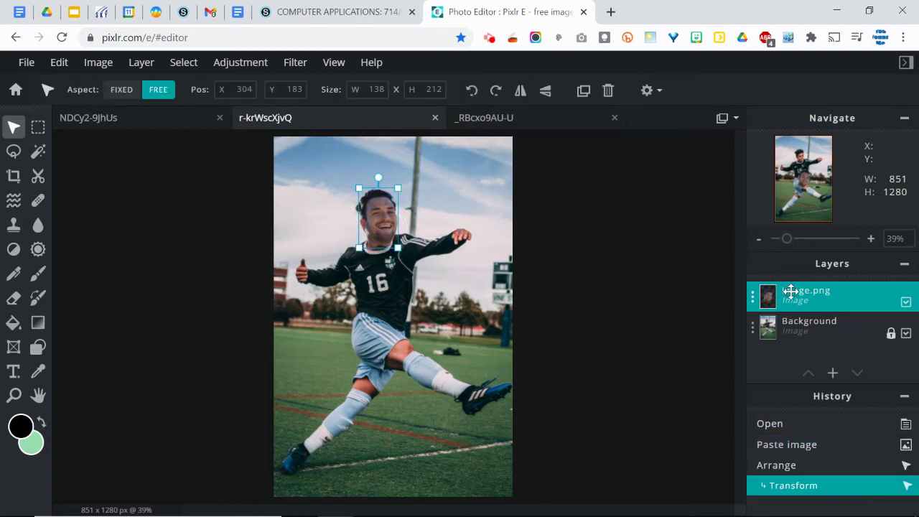
# Rename the pasted image.png layer to 'head'.
pyautogui.click(753, 296)
pyautogui.moveTo(661, 277); pyautogui.dragTo(592, 282)
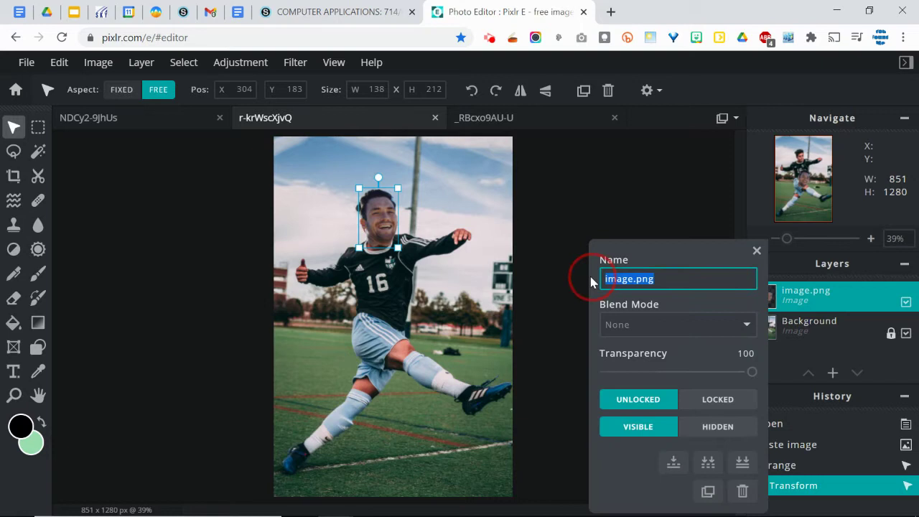
pyautogui.write('head')
pyautogui.press('Return')
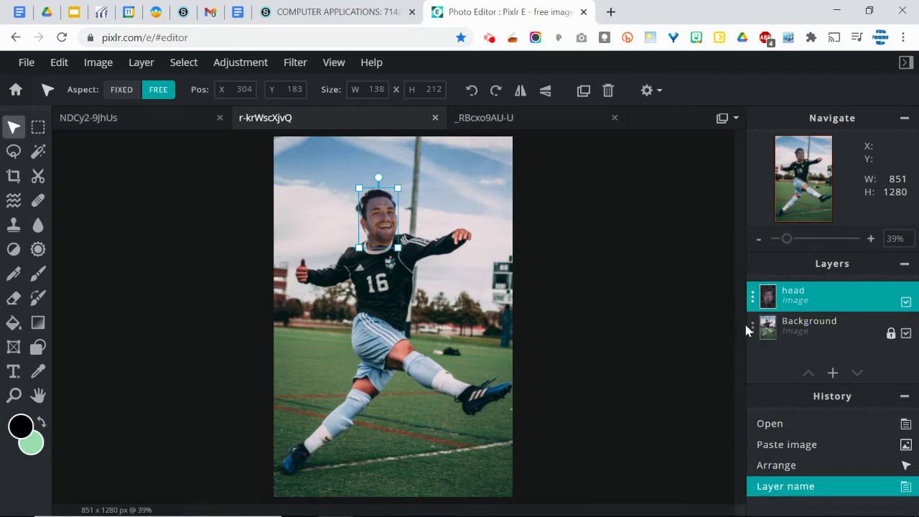
# Rename the Background layer to 'soccer'.
pyautogui.click(752, 328)
pyautogui.doubleClick(640, 280)
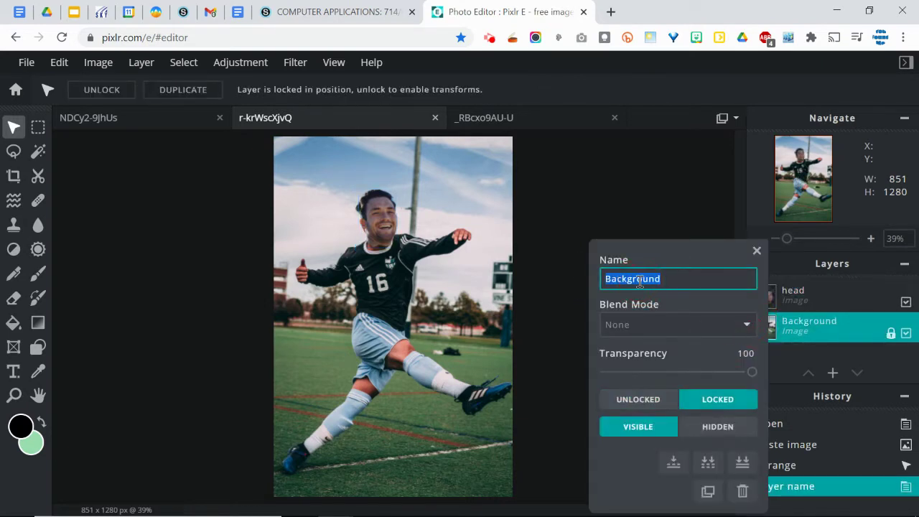
pyautogui.write('soccer')
pyautogui.press('Return')
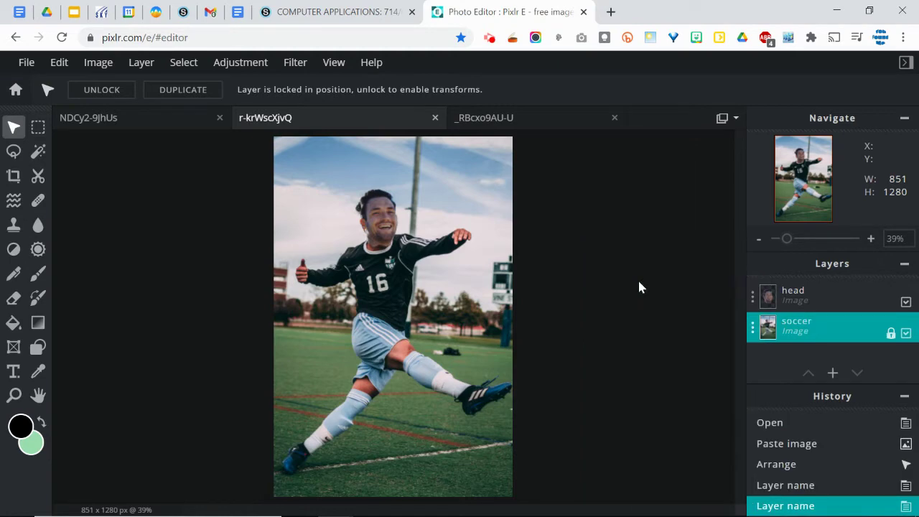
pyautogui.moveTo(789, 245); pyautogui.dragTo(811, 242)
# Zoom to 123% centred on the player's head and select the head layer.
pyautogui.click(802, 162)
pyautogui.moveTo(802, 163); pyautogui.dragTo(802, 163)
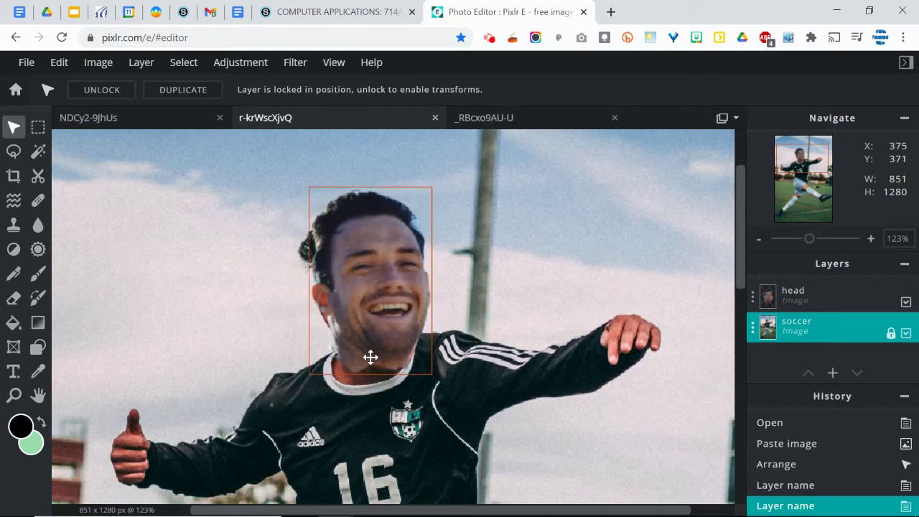
pyautogui.click(369, 347)
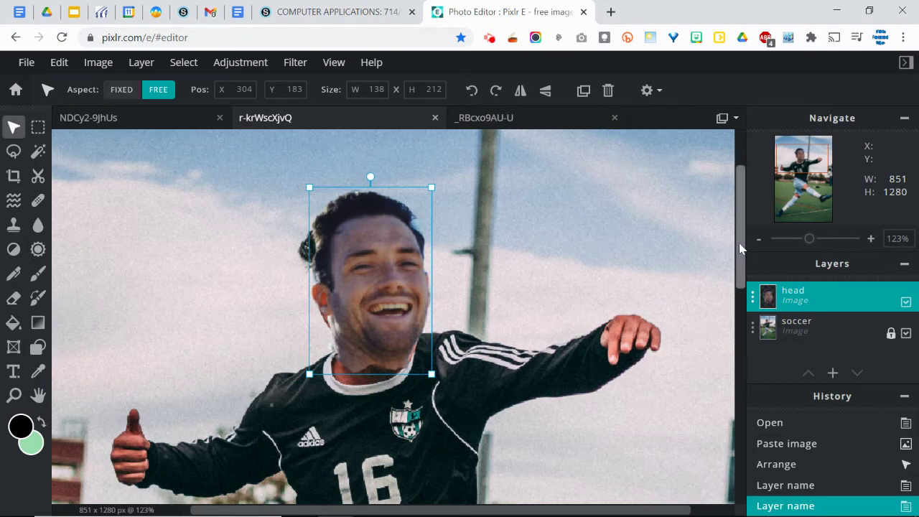
pyautogui.moveTo(742, 244); pyautogui.dragTo(763, 271)
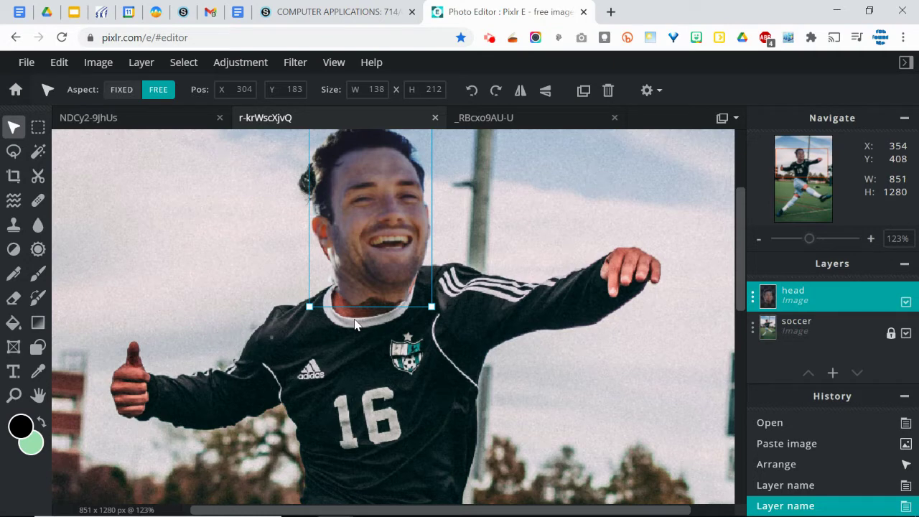
pyautogui.moveTo(745, 250); pyautogui.dragTo(742, 232)
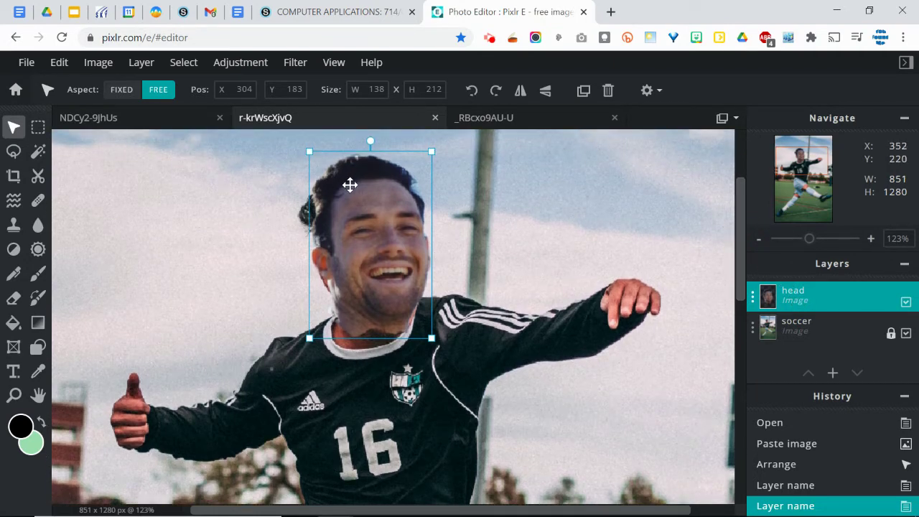
# Wand-select the face's skin and apply Auto adjust to it.
pyautogui.click(38, 152)
pyautogui.click(374, 202)
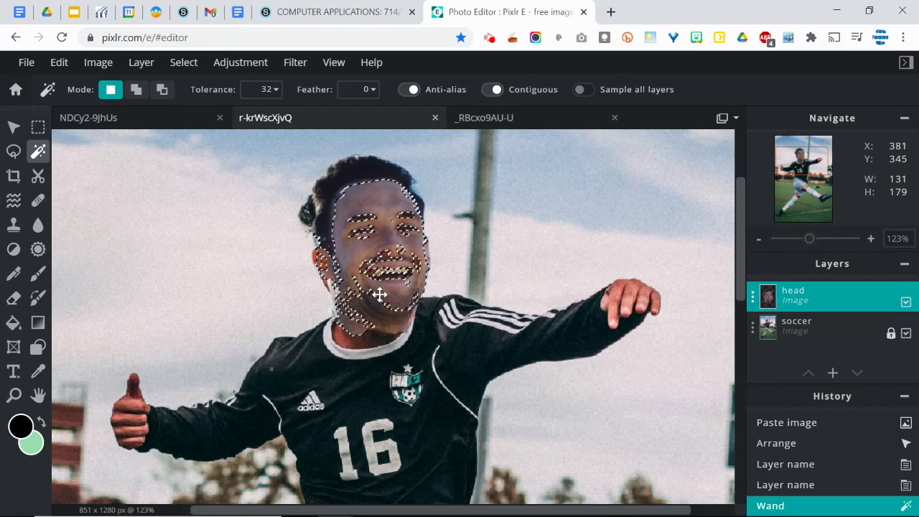
pyautogui.click(234, 65)
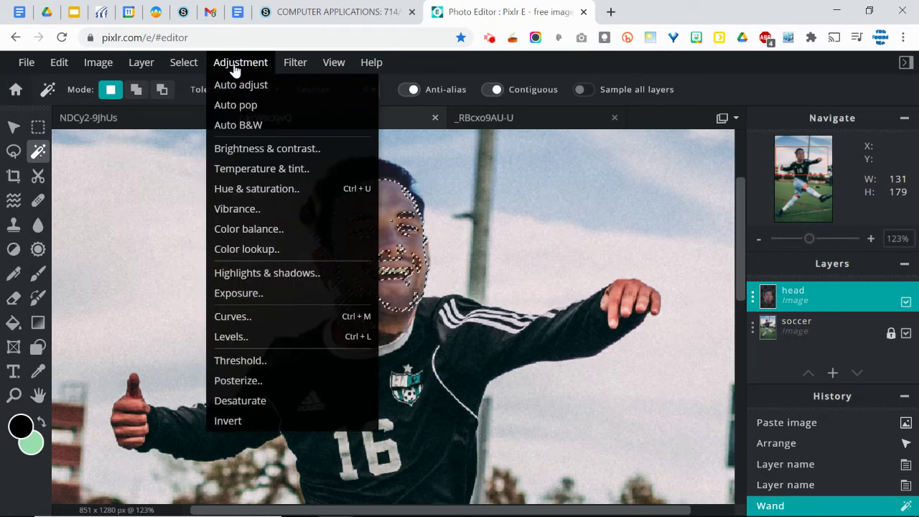
pyautogui.click(234, 85)
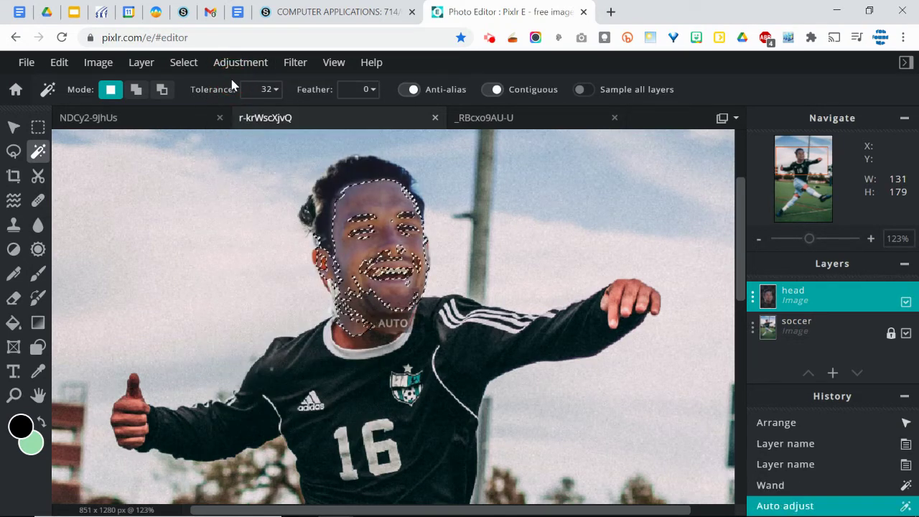
pyautogui.press('alt')
pyautogui.hotkey('ctrl', 'd')
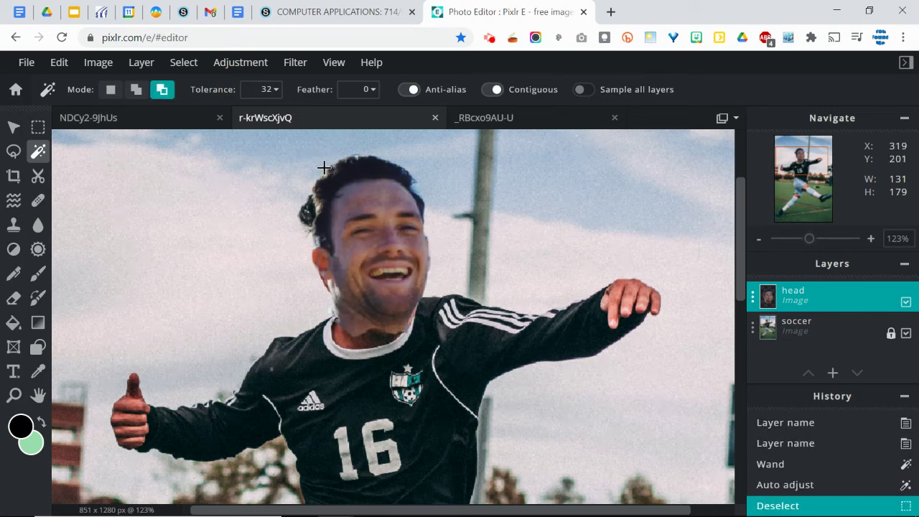
# Restore the face selection, apply Auto pop, then deselect.
pyautogui.hotkey('ctrl', 'z')
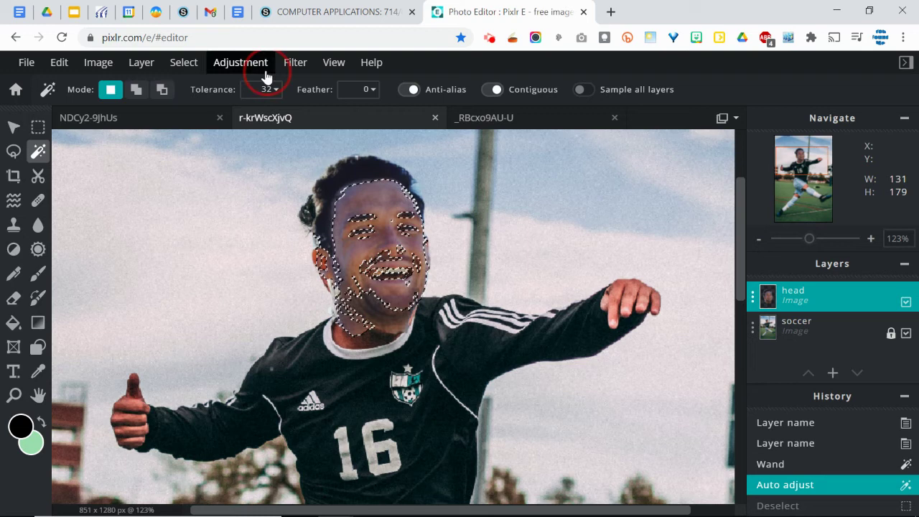
pyautogui.click(263, 72)
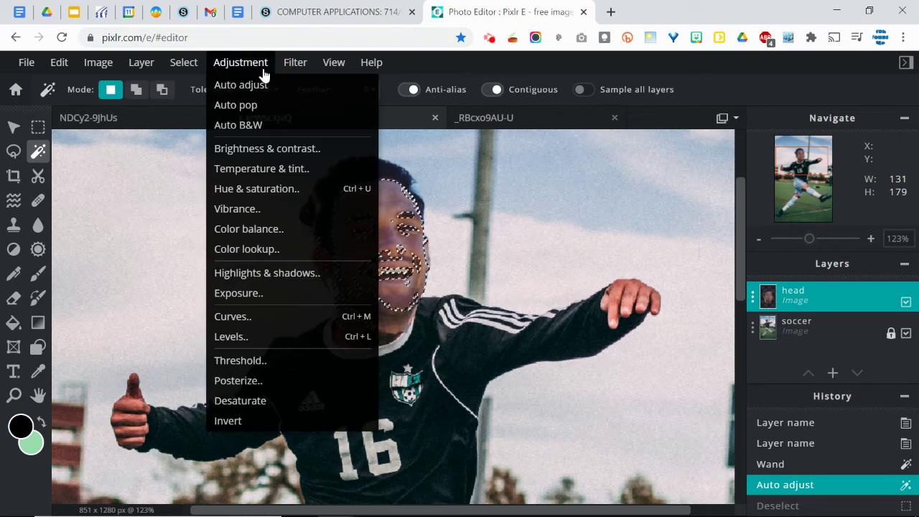
pyautogui.click(248, 106)
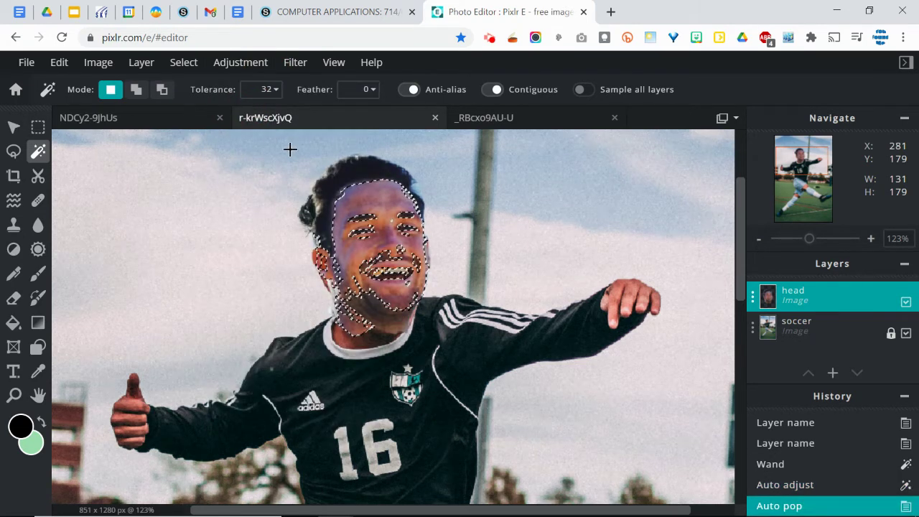
pyautogui.press('alt')
pyautogui.hotkey('ctrl', 'd')
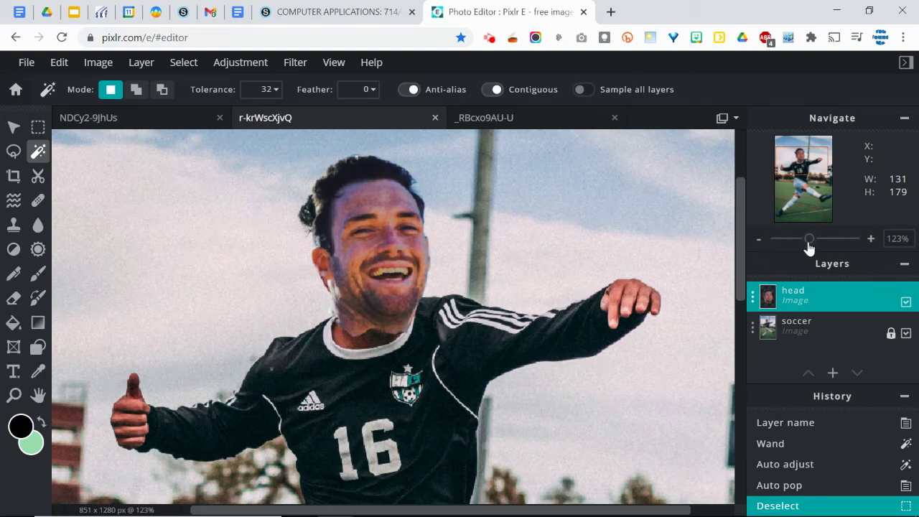
pyautogui.moveTo(809, 240); pyautogui.dragTo(787, 260)
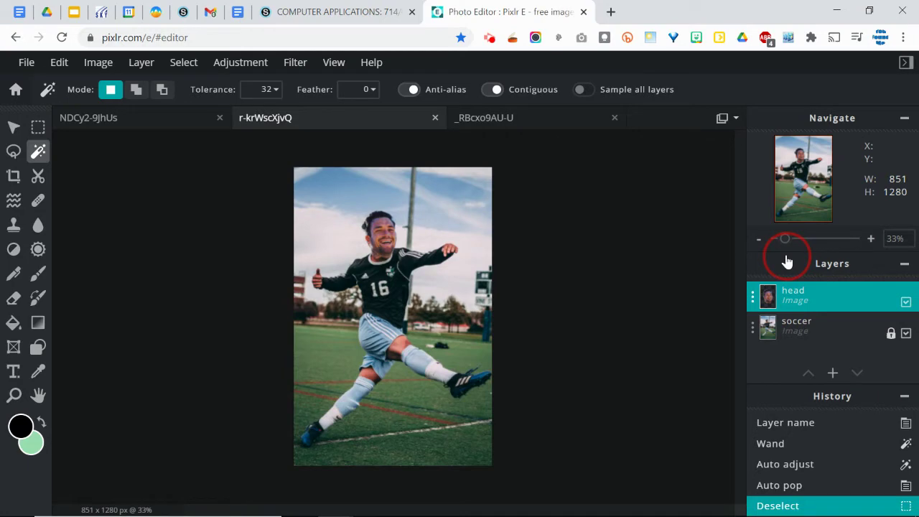
pyautogui.moveTo(787, 261); pyautogui.dragTo(808, 261)
pyautogui.press('alt')
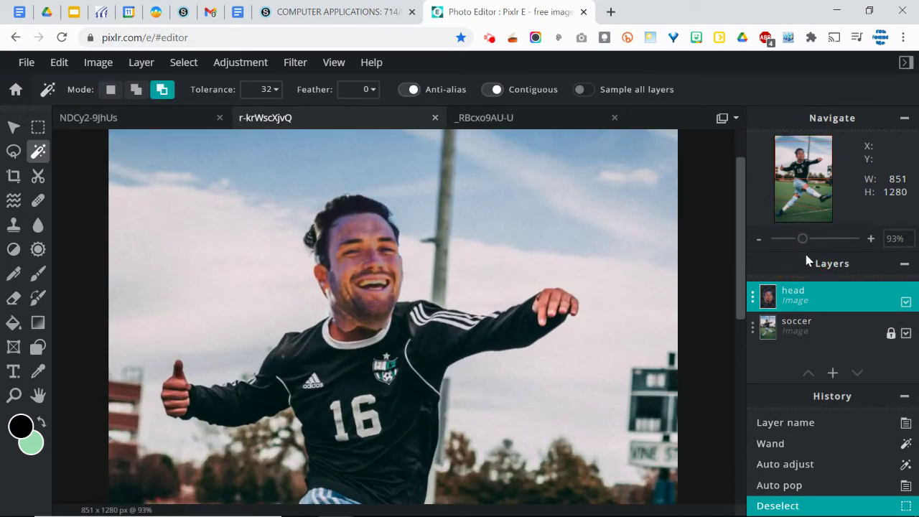
pyautogui.press('alt')
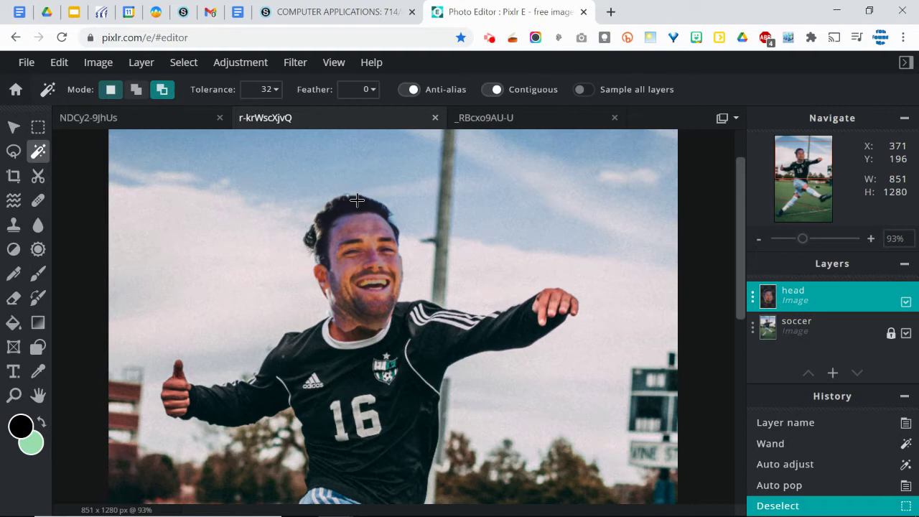
# Revert in History to the Wand selection, discarding the automatic adjustments.
pyautogui.press('alt')
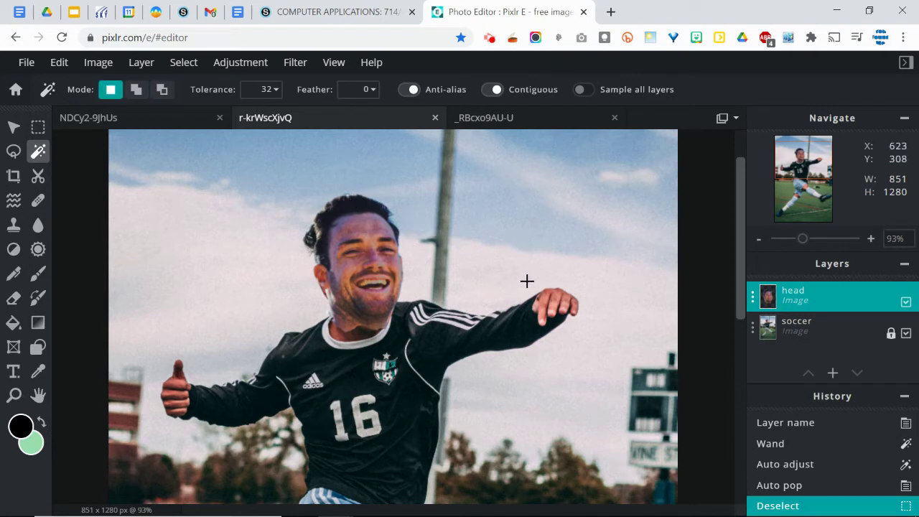
pyautogui.click(811, 485)
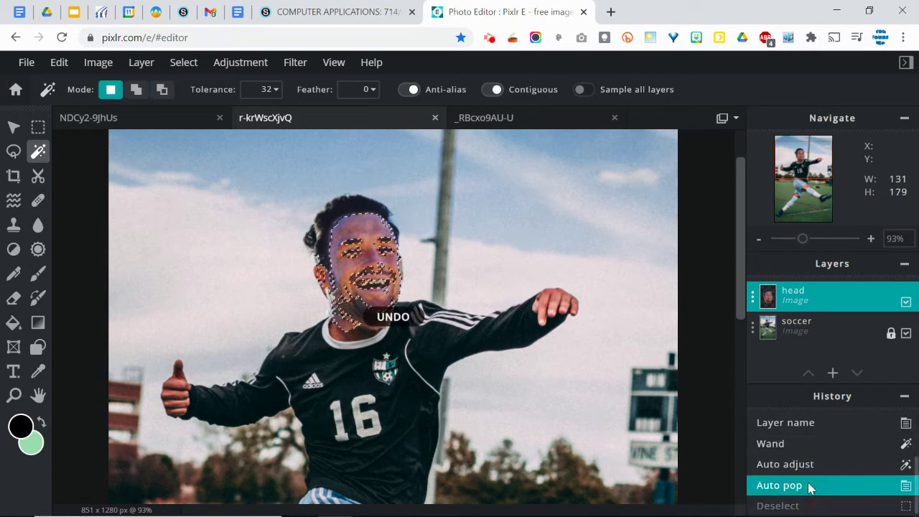
pyautogui.click(775, 444)
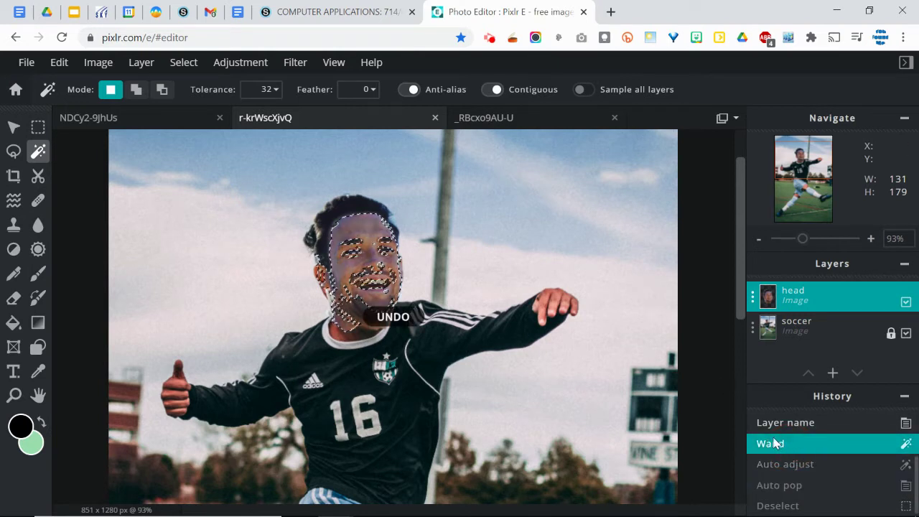
# Shift the selected face's hue to 41 with Hue & saturation, then deselect.
pyautogui.click(239, 64)
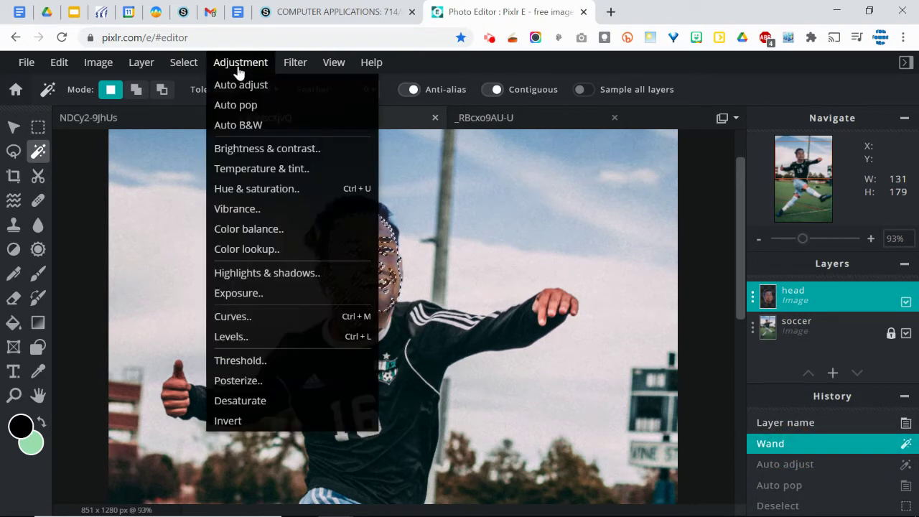
pyautogui.click(237, 193)
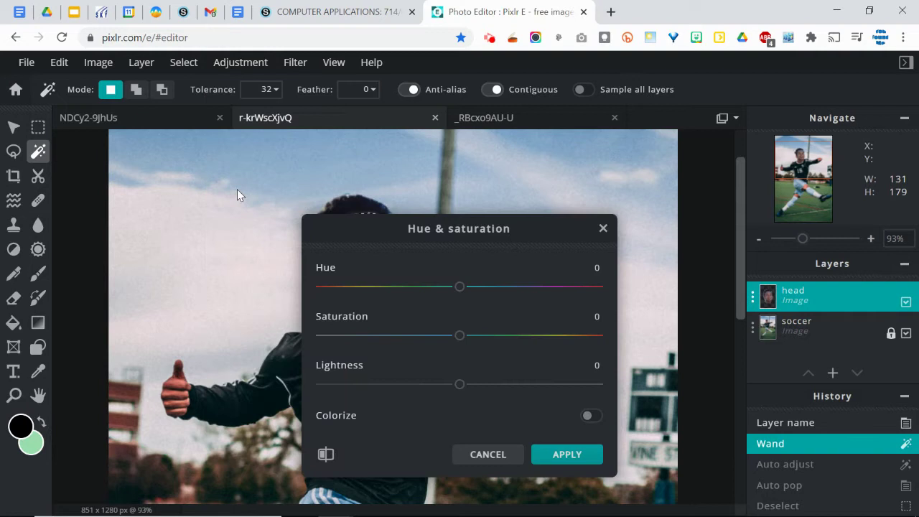
pyautogui.moveTo(408, 229); pyautogui.dragTo(557, 109)
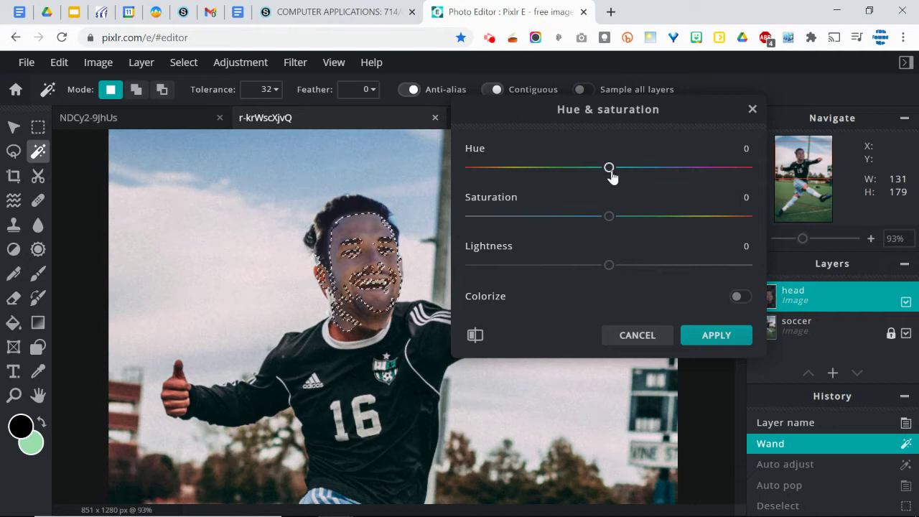
pyautogui.moveTo(611, 175); pyautogui.dragTo(642, 174)
pyautogui.click(708, 341)
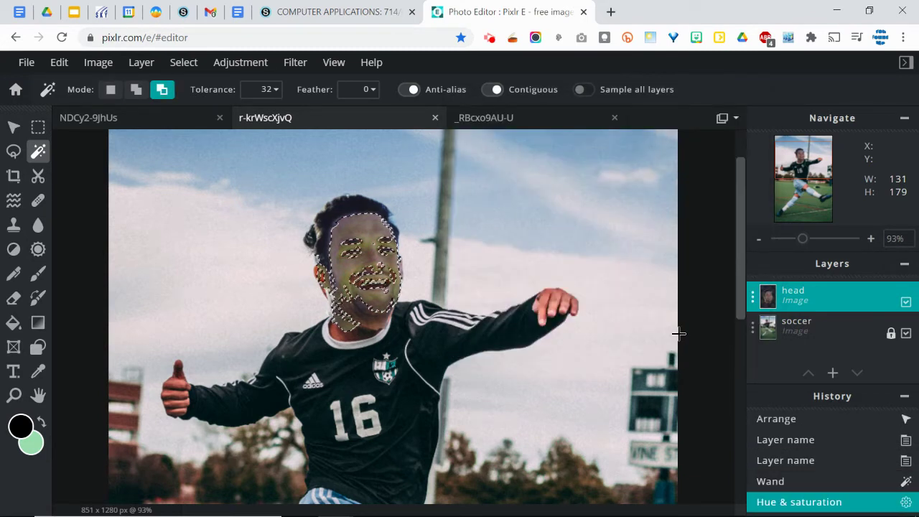
pyautogui.hotkey('ctrl', 'd')
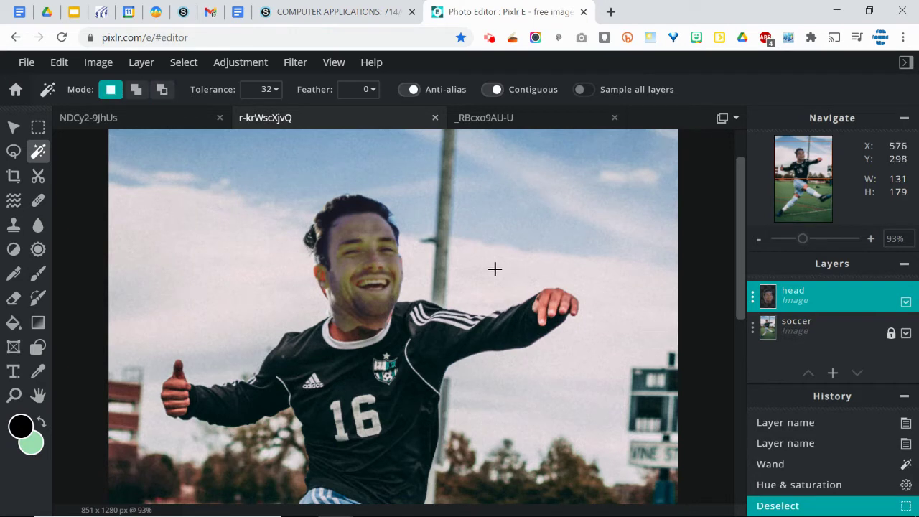
# Try out hue, saturation, lightness and Colorize settings on the head in Hue & saturation.
pyautogui.click(256, 67)
pyautogui.click(280, 188)
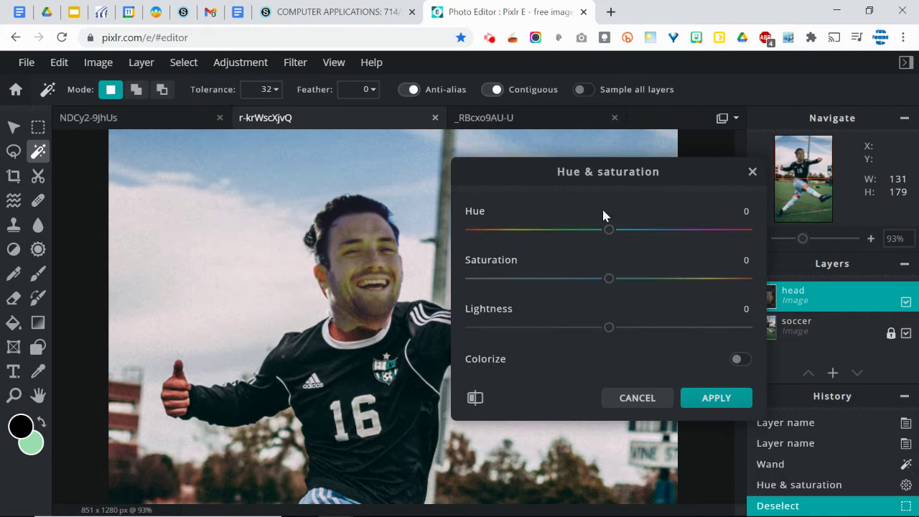
pyautogui.moveTo(612, 235)
pyautogui.mouseDown()
pyautogui.moveTo(628, 235)
pyautogui.moveTo(595, 236)
pyautogui.moveTo(610, 231)
pyautogui.mouseUp()
pyautogui.moveTo(607, 282); pyautogui.dragTo(569, 292)
pyautogui.moveTo(626, 285); pyautogui.dragTo(648, 288)
pyautogui.moveTo(608, 230); pyautogui.dragTo(564, 245)
pyautogui.moveTo(574, 232); pyautogui.dragTo(574, 242)
pyautogui.moveTo(649, 284)
pyautogui.mouseDown()
pyautogui.moveTo(668, 287)
pyautogui.moveTo(634, 290)
pyautogui.moveTo(655, 291)
pyautogui.moveTo(645, 280)
pyautogui.mouseUp()
pyautogui.moveTo(609, 331); pyautogui.dragTo(604, 334)
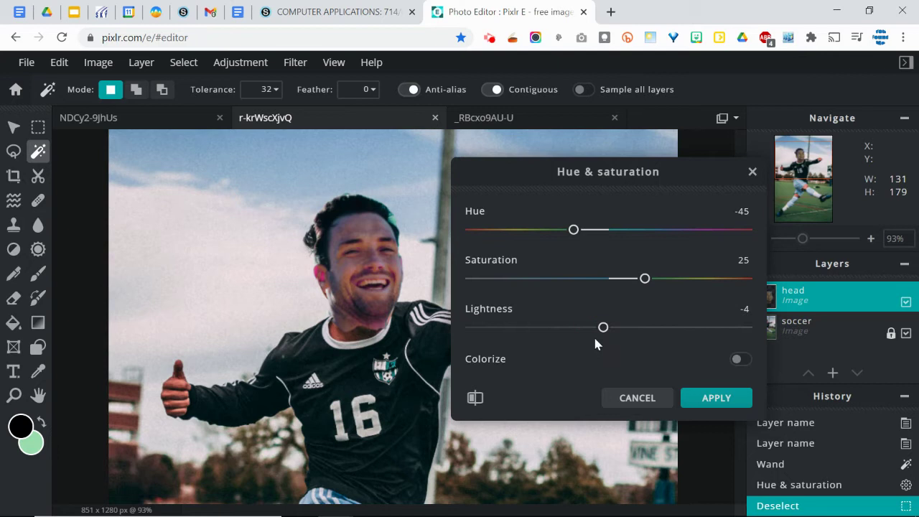
pyautogui.click(737, 360)
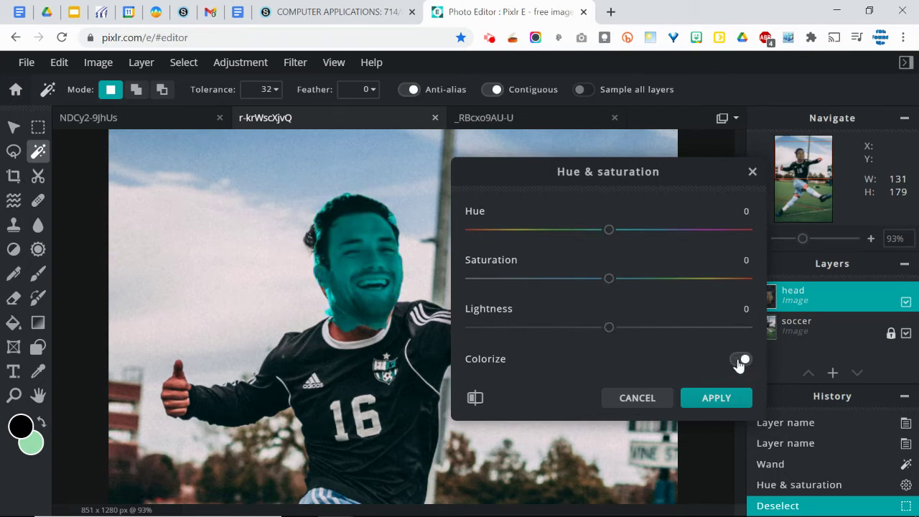
pyautogui.click(740, 363)
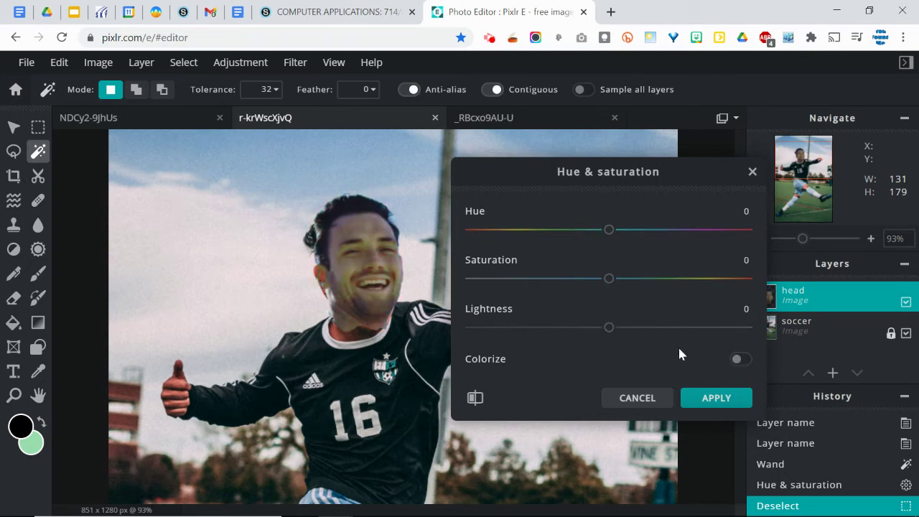
# Settle on Hue -45, Saturation 37, Lightness -3, compare with the original, and apply.
pyautogui.moveTo(609, 327); pyautogui.dragTo(621, 327)
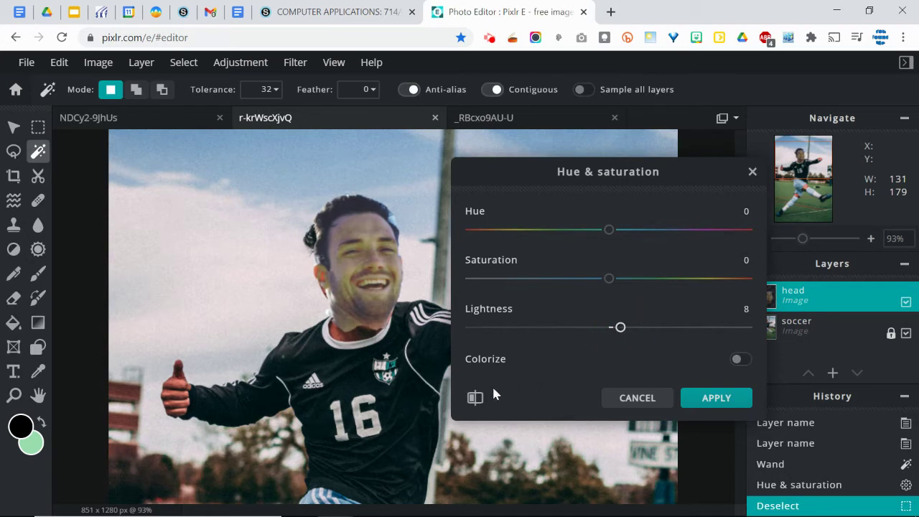
pyautogui.click(476, 399)
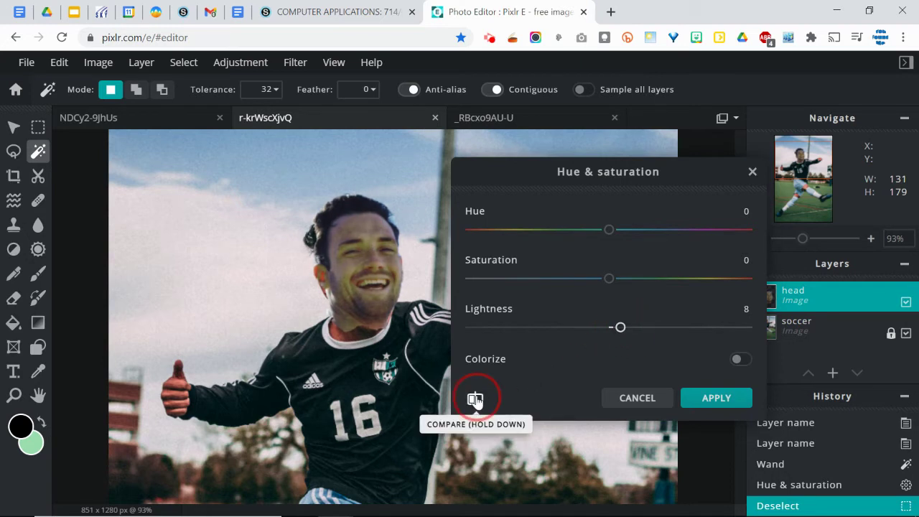
pyautogui.click(475, 399)
pyautogui.click(476, 400)
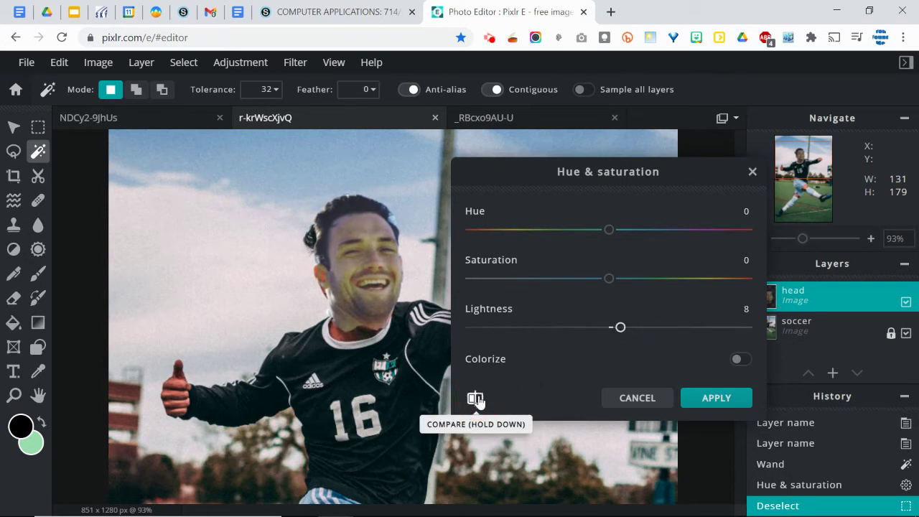
pyautogui.click(477, 399)
pyautogui.click(476, 399)
pyautogui.moveTo(608, 230); pyautogui.dragTo(574, 237)
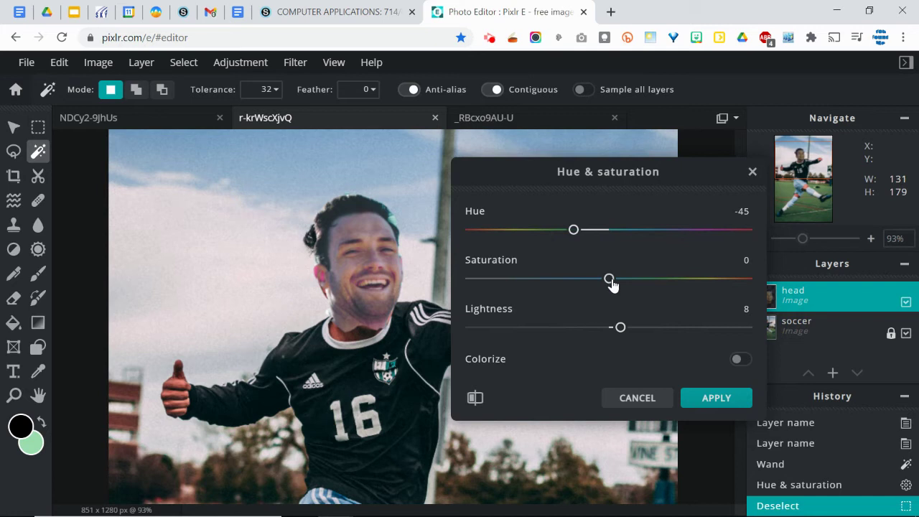
pyautogui.moveTo(612, 284); pyautogui.dragTo(661, 281)
pyautogui.moveTo(621, 327); pyautogui.dragTo(604, 331)
pyautogui.click(476, 399)
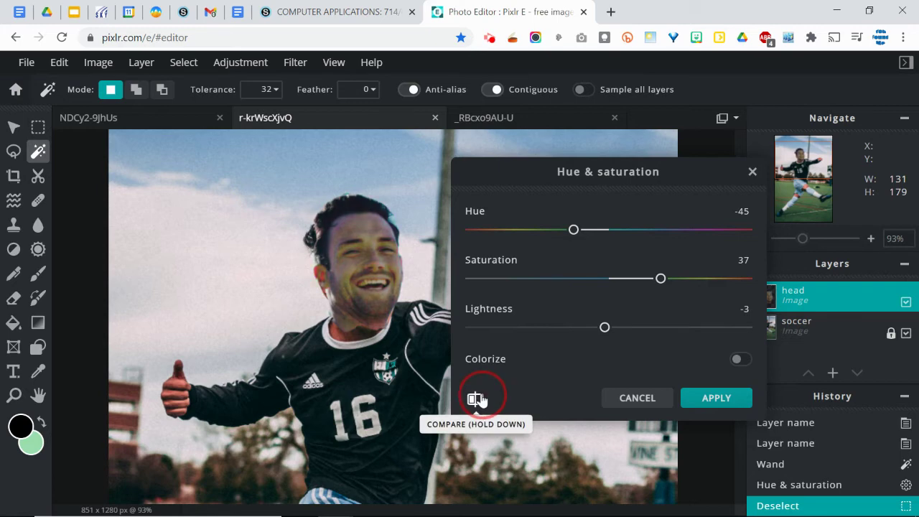
pyautogui.click(713, 395)
pyautogui.moveTo(804, 240); pyautogui.dragTo(813, 260)
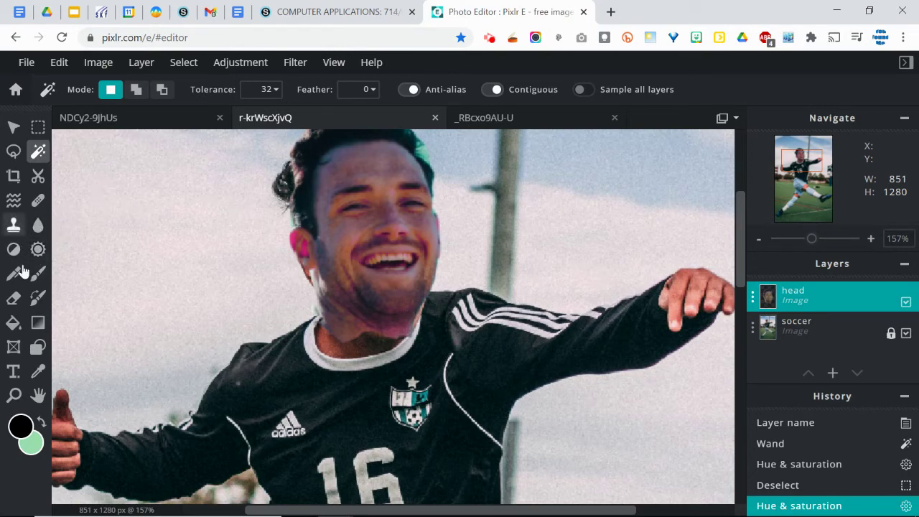
# Erase the leftover edge along the collar and neck on the head layer.
pyautogui.click(13, 298)
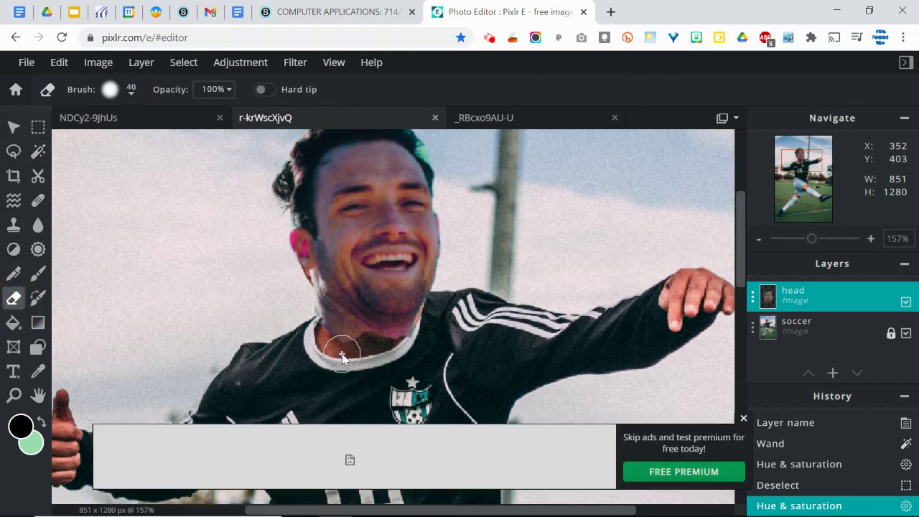
pyautogui.moveTo(342, 357)
pyautogui.mouseDown()
pyautogui.moveTo(332, 357)
pyautogui.moveTo(392, 353)
pyautogui.moveTo(416, 341)
pyautogui.mouseUp()
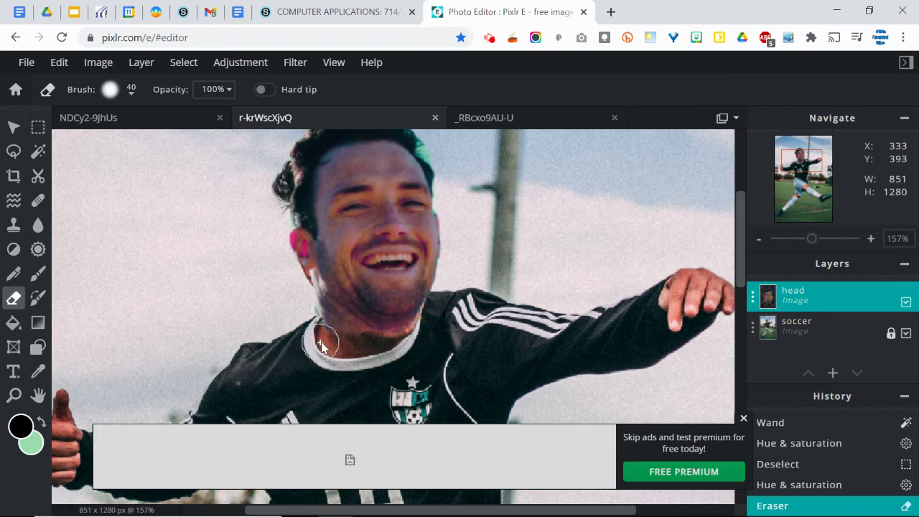
pyautogui.moveTo(321, 346)
pyautogui.mouseDown()
pyautogui.moveTo(345, 347)
pyautogui.moveTo(325, 337)
pyautogui.moveTo(365, 357)
pyautogui.mouseUp()
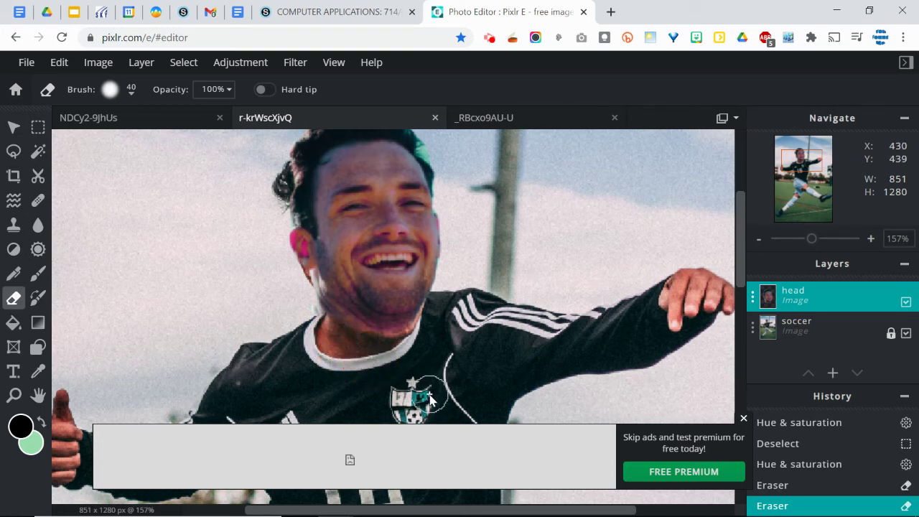
# Erase the green fringe at the head's hairline.
pyautogui.moveTo(813, 241); pyautogui.dragTo(816, 274)
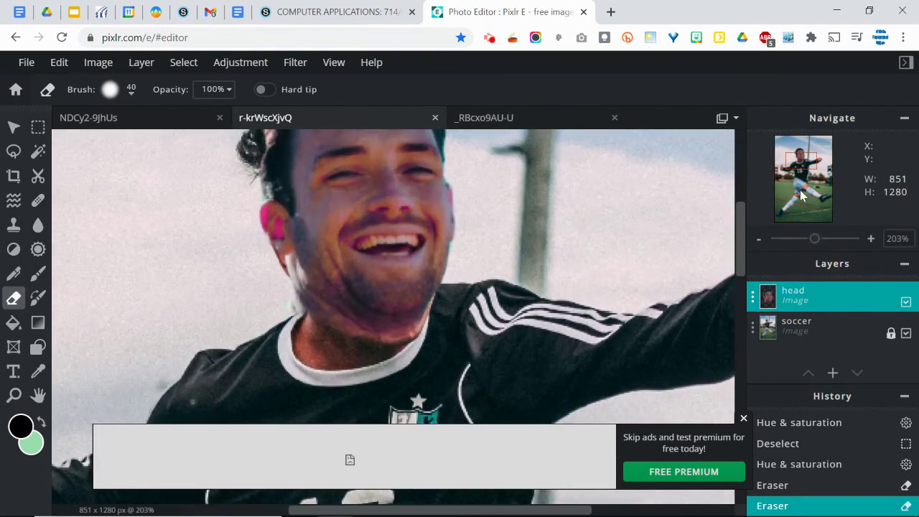
pyautogui.moveTo(803, 163); pyautogui.dragTo(803, 152)
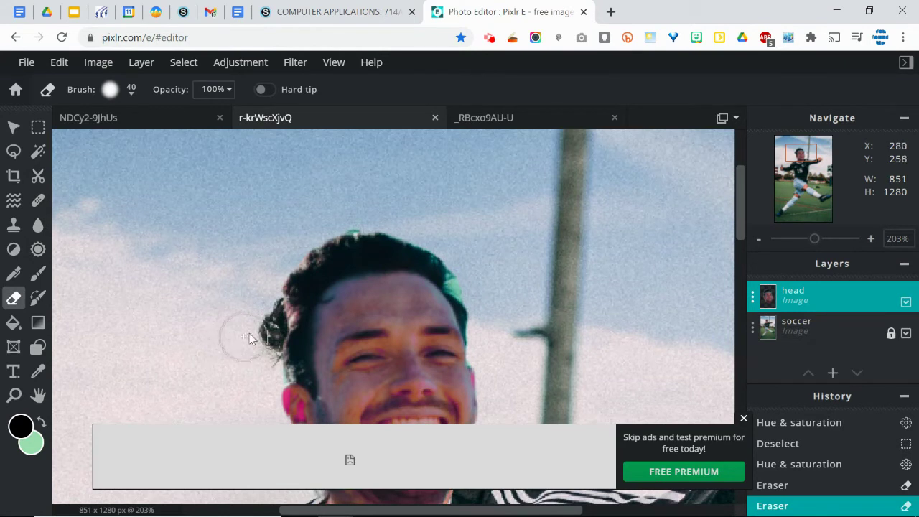
pyautogui.click(471, 280)
pyautogui.click(471, 280)
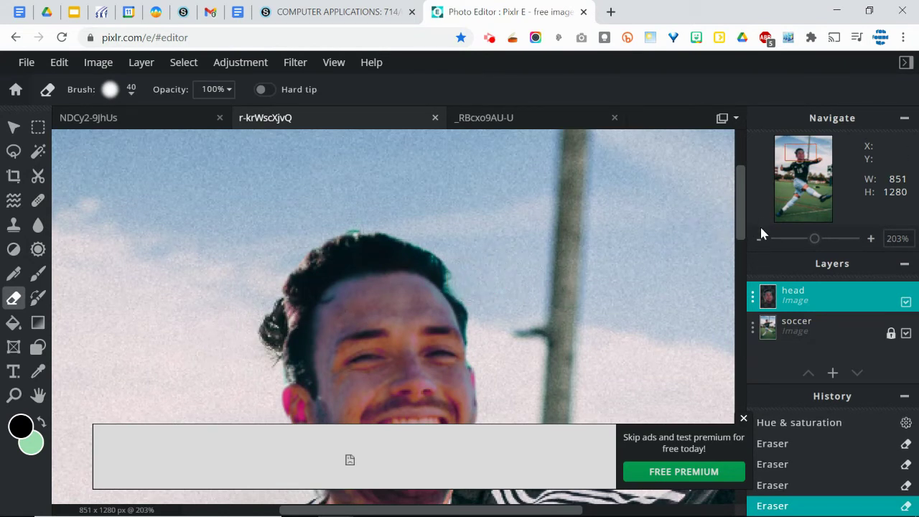
pyautogui.moveTo(801, 154); pyautogui.dragTo(797, 157)
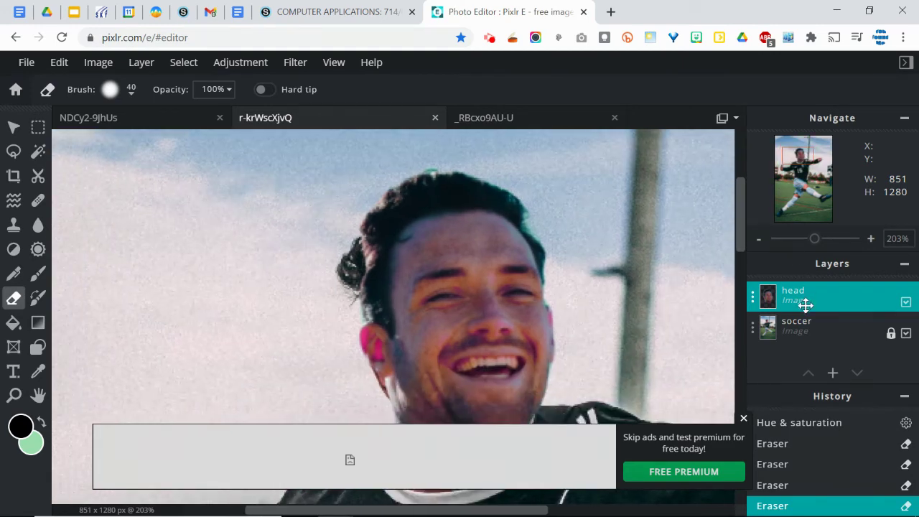
# Clone sky from left of the hair over the hairline edge on the soccer layer.
pyautogui.click(807, 325)
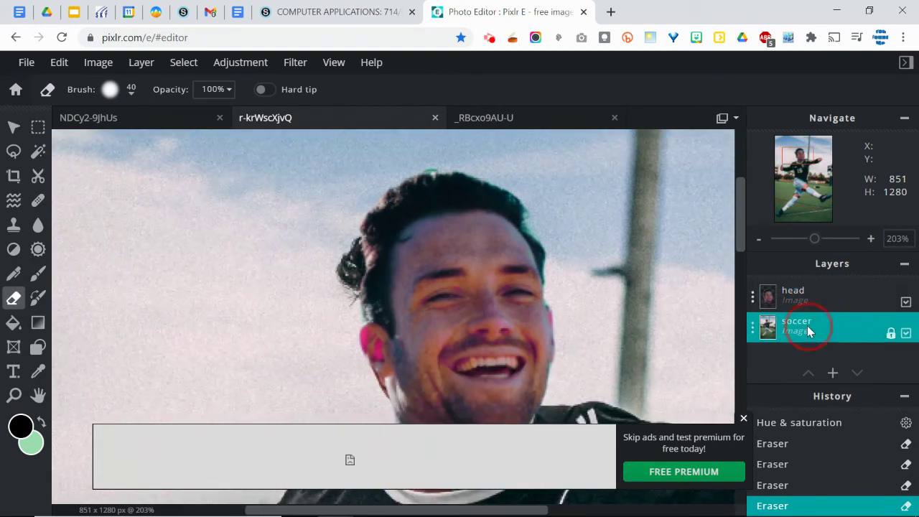
pyautogui.click(13, 225)
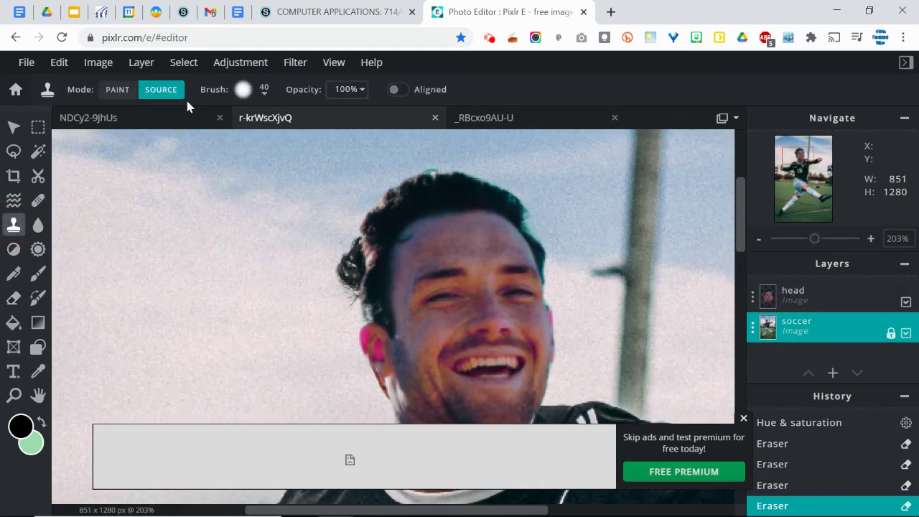
pyautogui.click(288, 263)
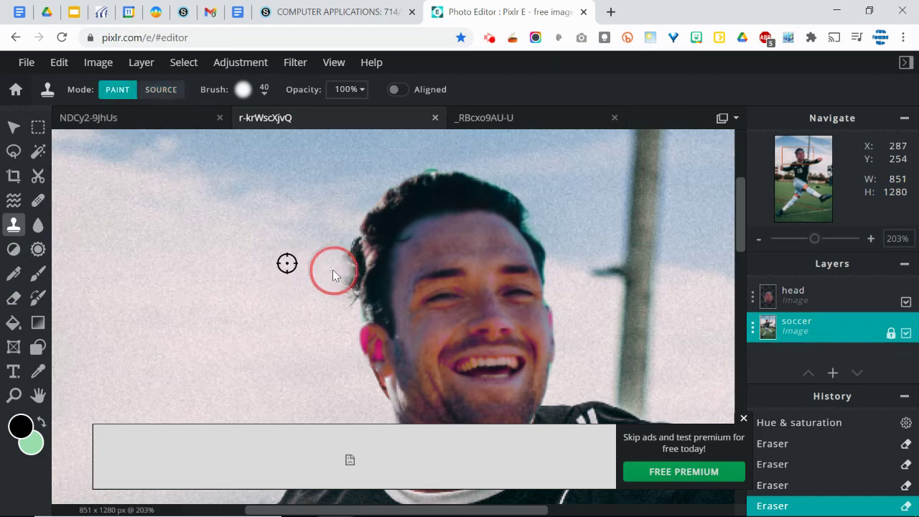
pyautogui.click(338, 268)
pyautogui.click(339, 258)
pyautogui.click(336, 272)
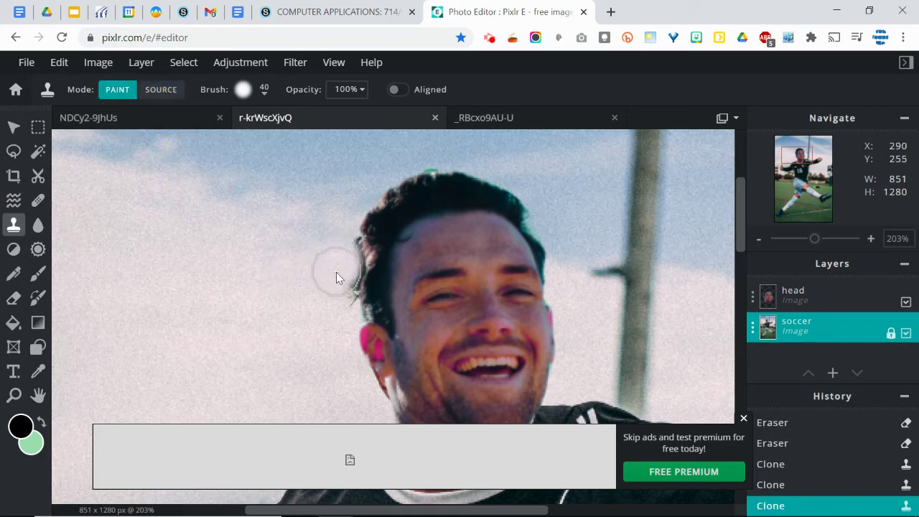
pyautogui.click(338, 278)
pyautogui.click(341, 257)
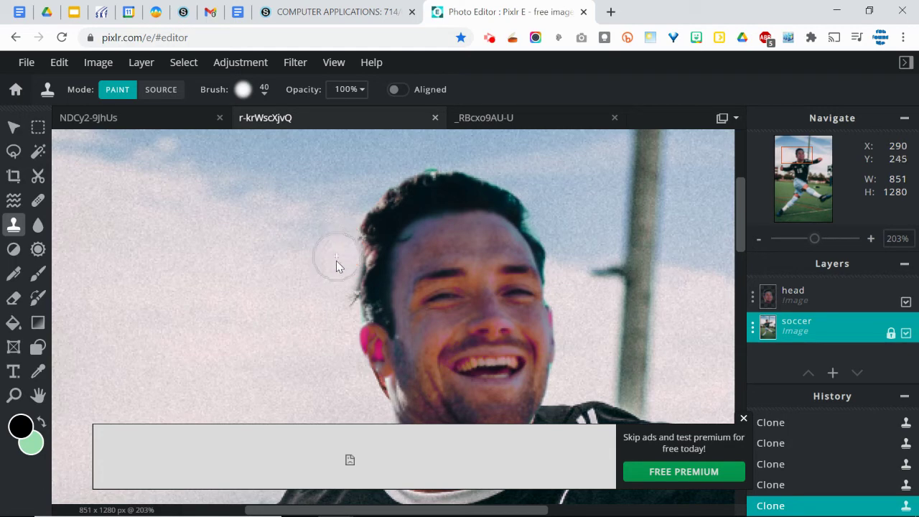
pyautogui.click(336, 295)
pyautogui.click(336, 299)
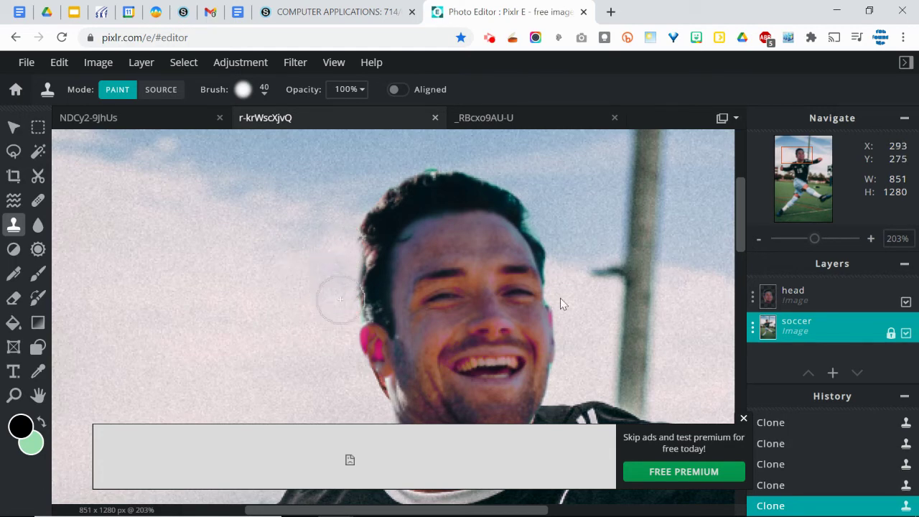
# Reselect the head layer and zoom to about 91% on the player.
pyautogui.moveTo(813, 245); pyautogui.dragTo(784, 291)
pyautogui.click(743, 420)
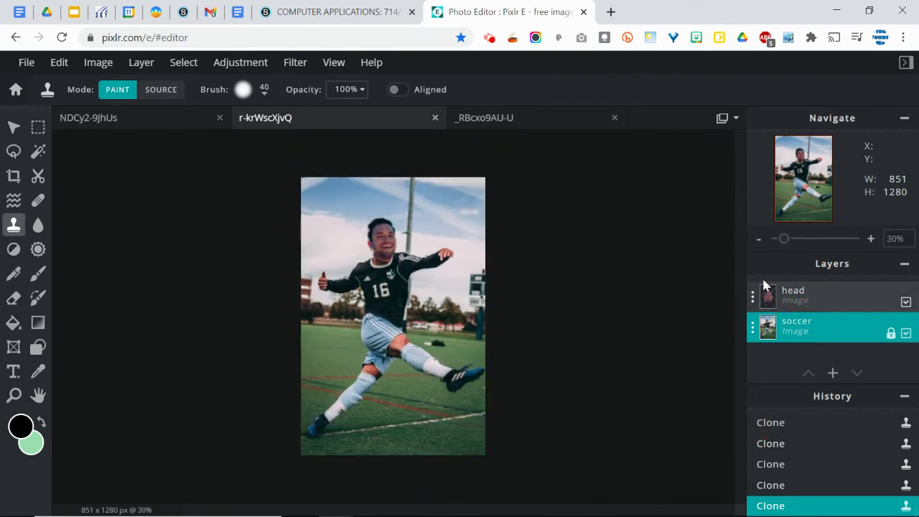
pyautogui.click(781, 297)
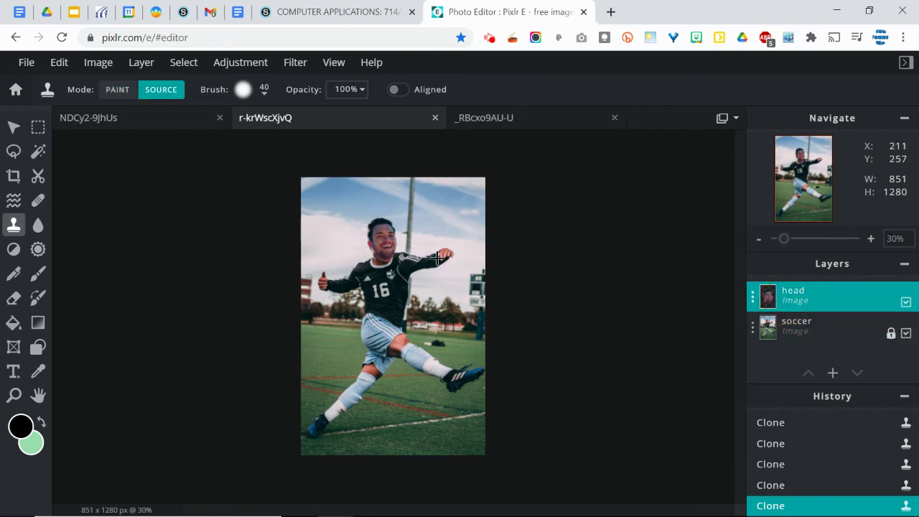
pyautogui.moveTo(785, 240); pyautogui.dragTo(804, 240)
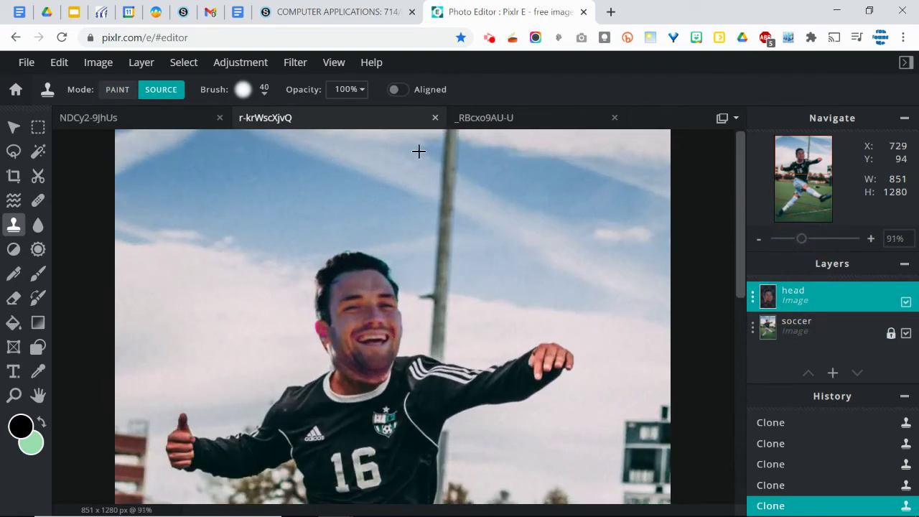
# Apply a midtones Color balance of Red -12, Green 7, Blue -9 to the head layer.
pyautogui.click(259, 63)
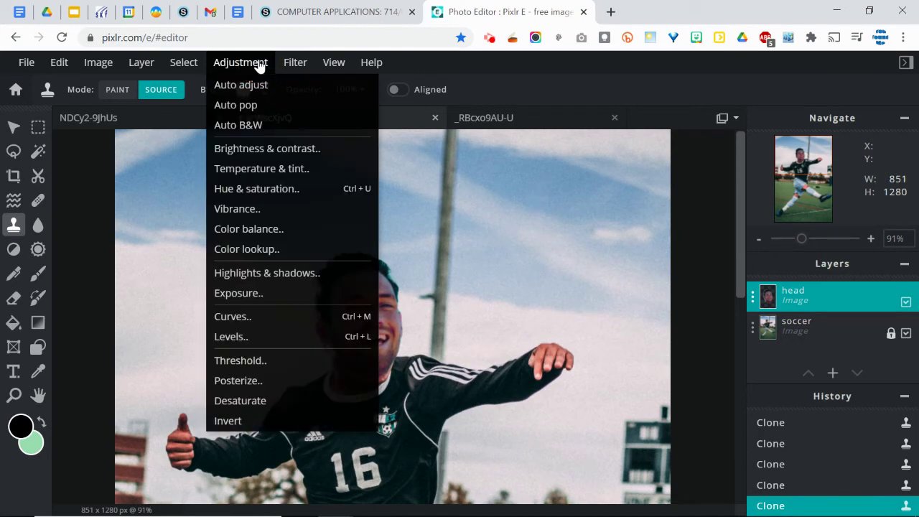
pyautogui.click(253, 228)
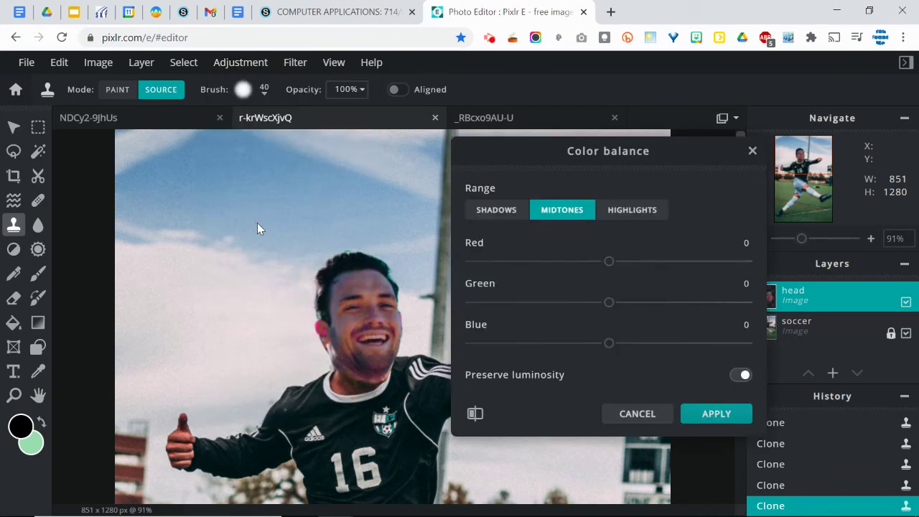
pyautogui.moveTo(544, 158); pyautogui.dragTo(562, 130)
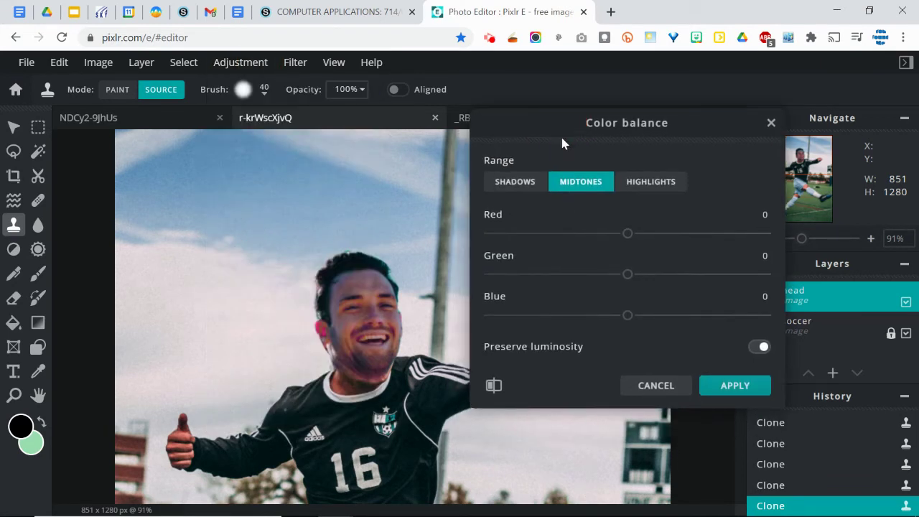
pyautogui.click(518, 183)
pyautogui.click(564, 182)
pyautogui.moveTo(627, 235)
pyautogui.mouseDown()
pyautogui.moveTo(638, 237)
pyautogui.moveTo(611, 243)
pyautogui.mouseUp()
pyautogui.moveTo(628, 273); pyautogui.dragTo(615, 324)
pyautogui.click(495, 386)
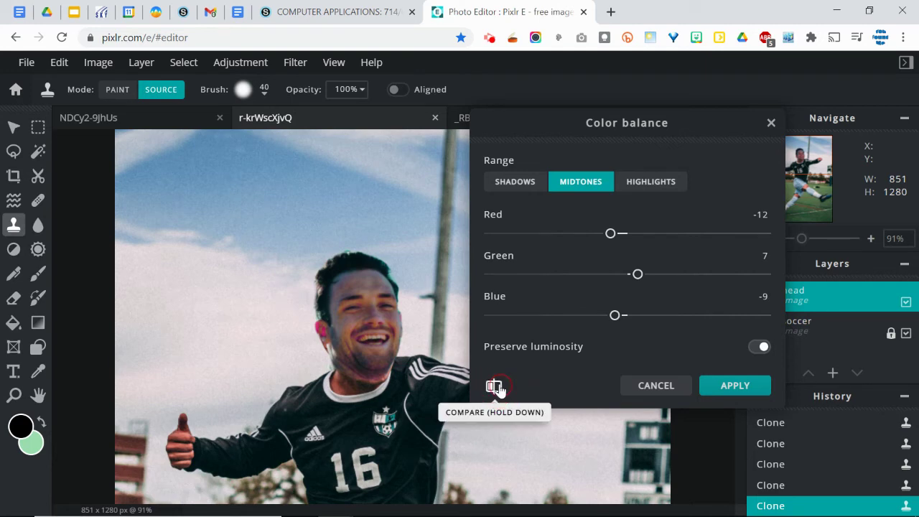
pyautogui.click(725, 386)
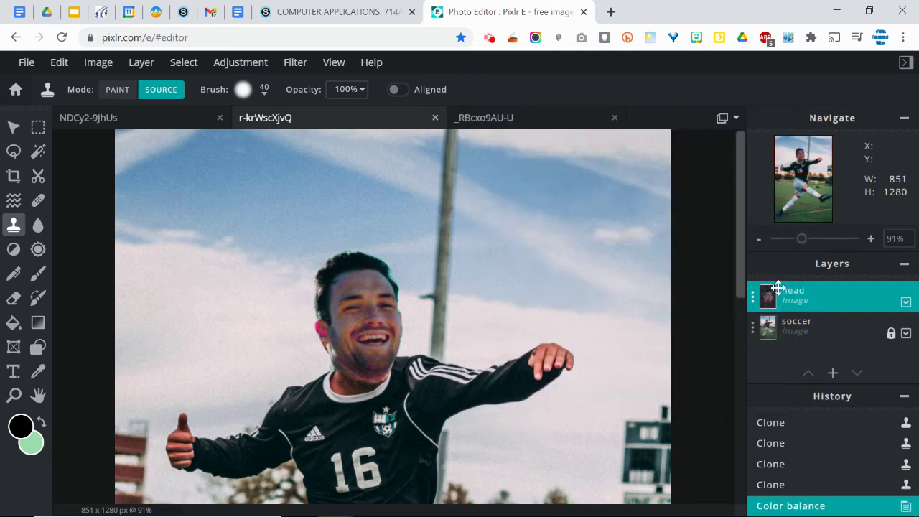
pyautogui.moveTo(805, 247); pyautogui.dragTo(787, 272)
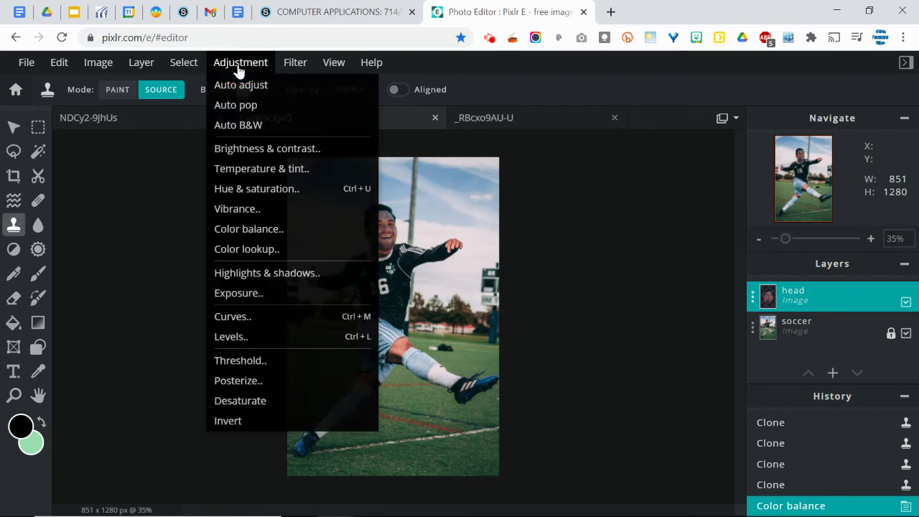
# Switch to the _RBcxo9AU-U landscape photo of the spiral stone circle in green hills.
pyautogui.click(240, 66)
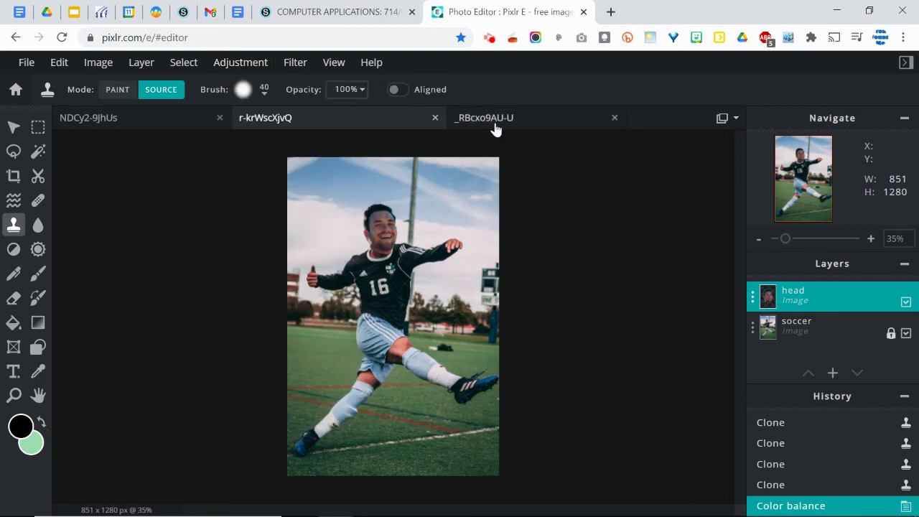
pyautogui.click(494, 122)
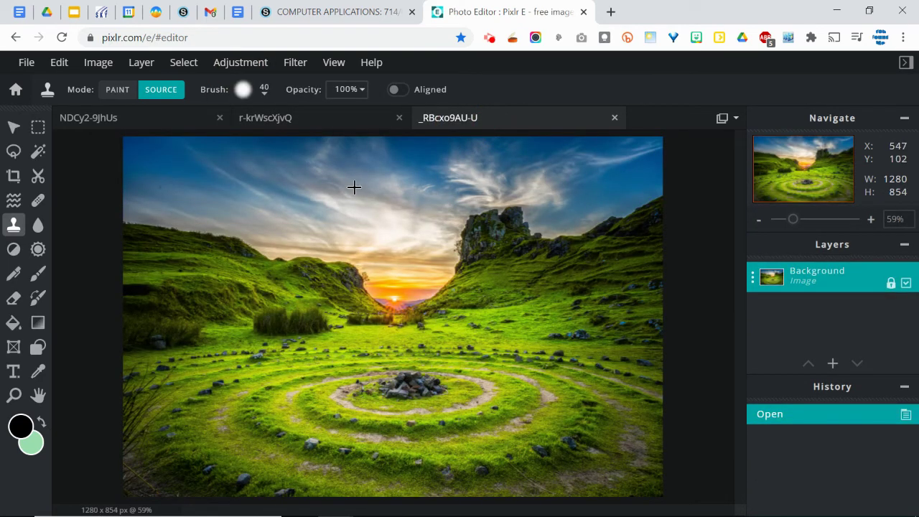
pyautogui.click(255, 68)
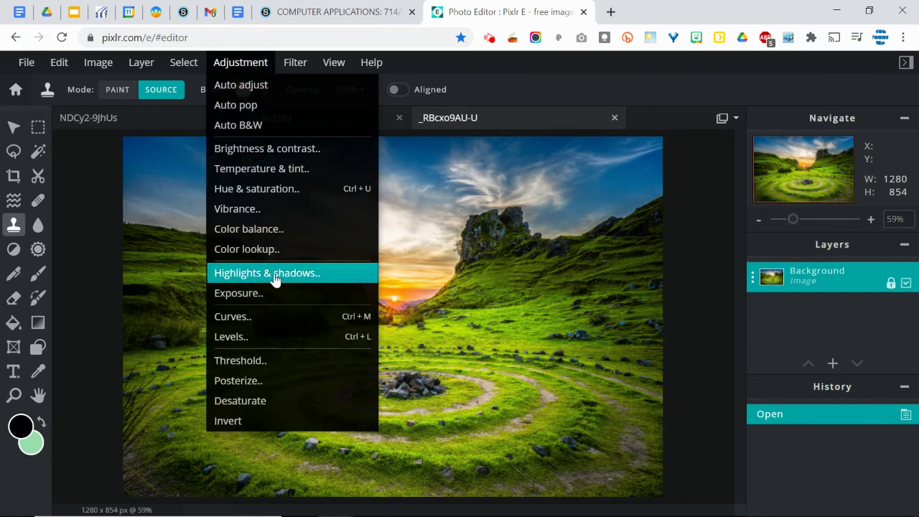
pyautogui.click(266, 250)
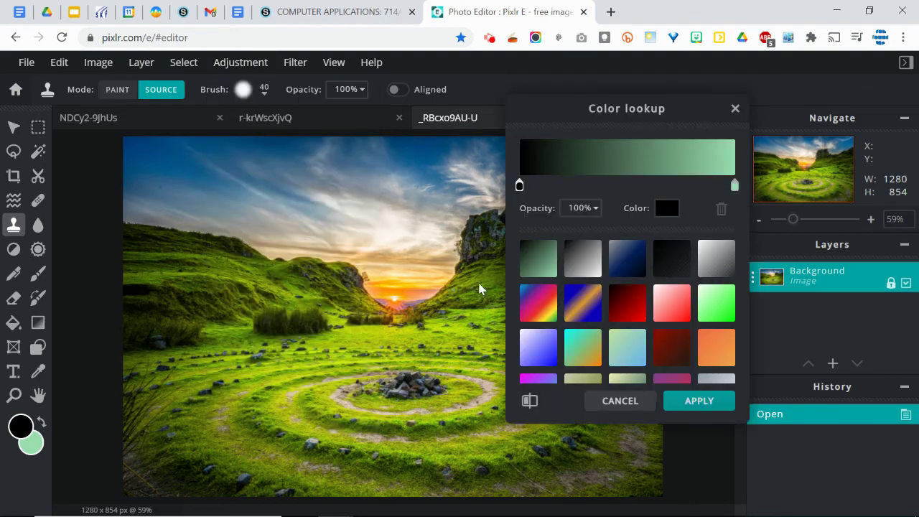
pyautogui.click(583, 260)
pyautogui.click(588, 305)
pyautogui.click(554, 309)
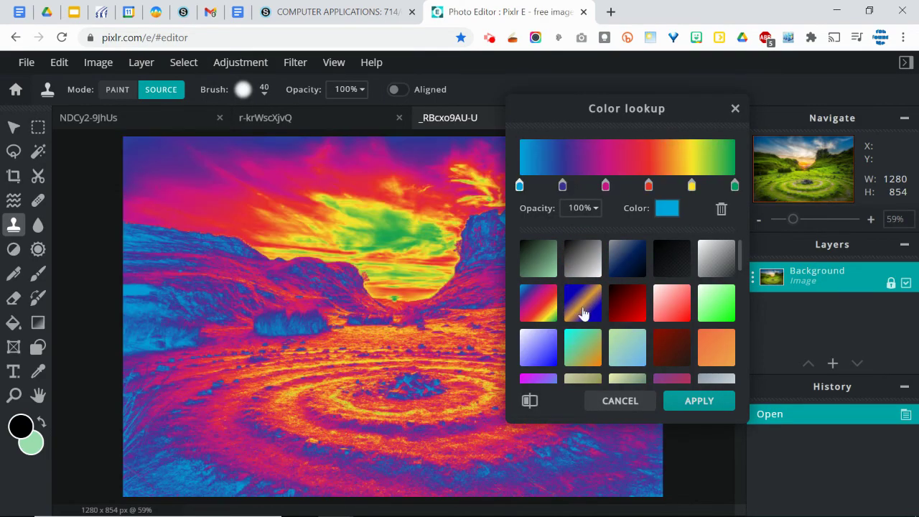
pyautogui.click(629, 316)
pyautogui.click(679, 264)
pyautogui.click(711, 262)
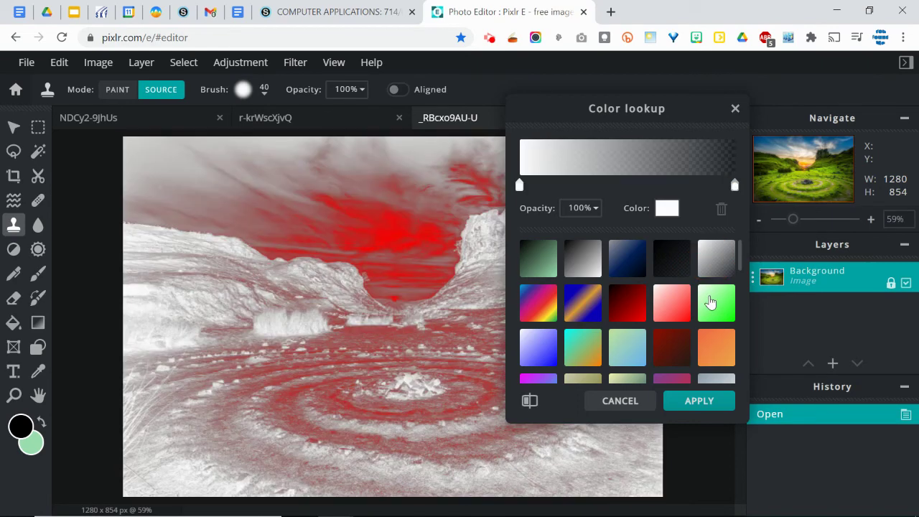
pyautogui.click(711, 306)
pyautogui.click(680, 350)
pyautogui.click(586, 359)
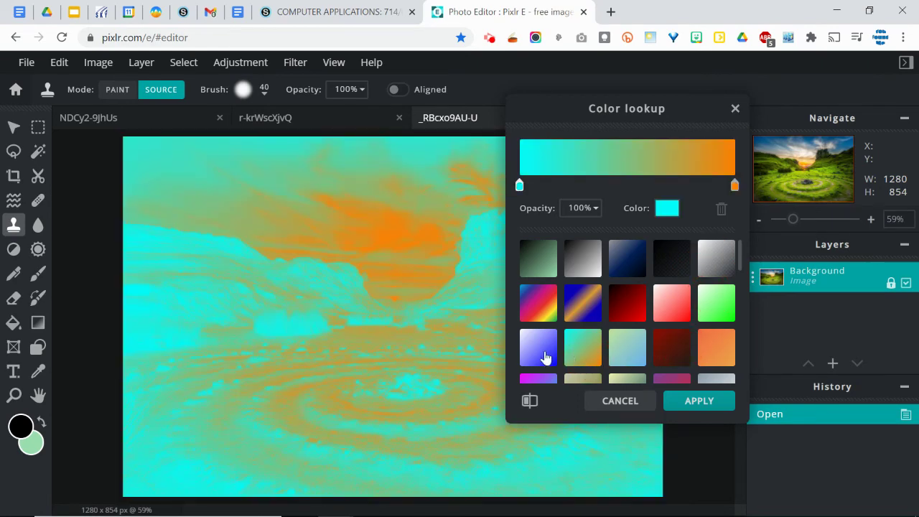
pyautogui.click(550, 381)
pyautogui.click(530, 400)
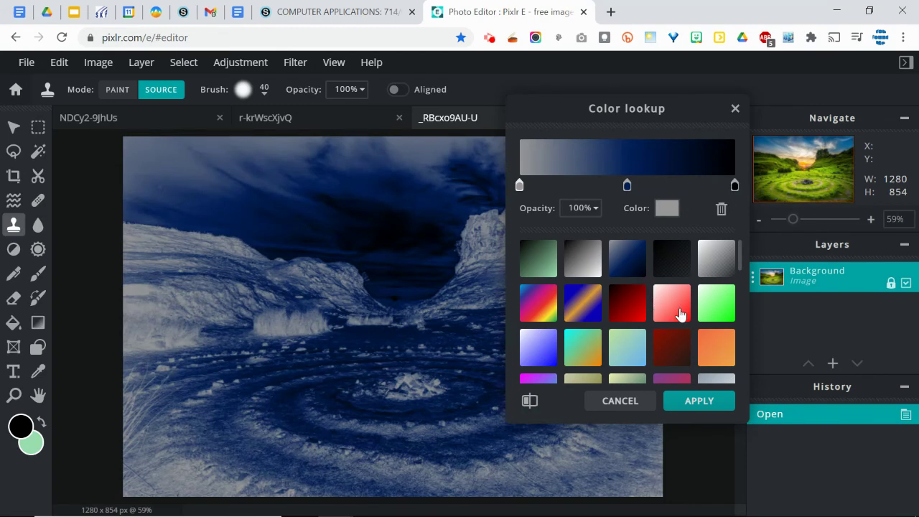
pyautogui.click(680, 314)
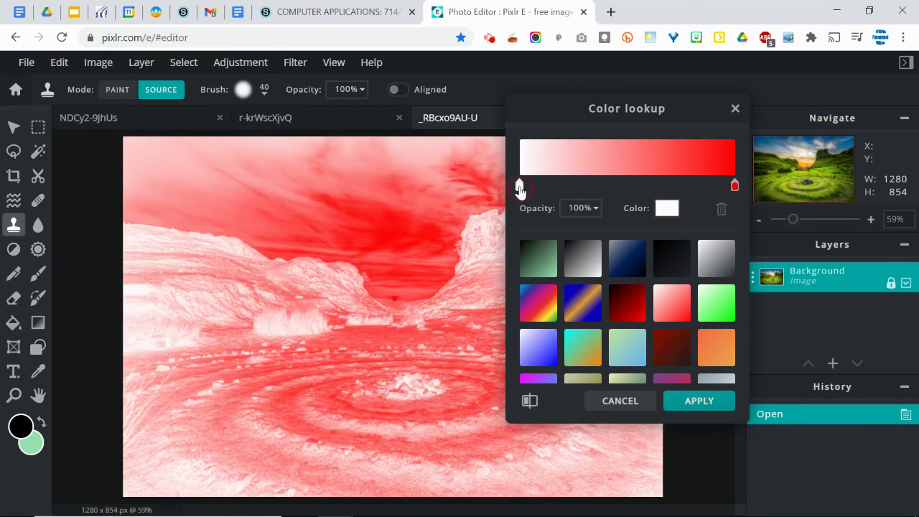
pyautogui.moveTo(520, 186); pyautogui.dragTo(596, 188)
pyautogui.click(666, 207)
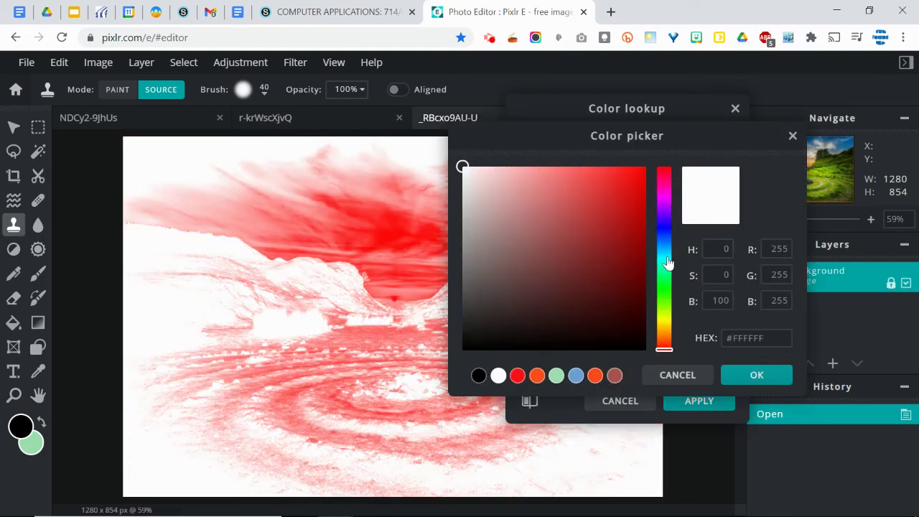
pyautogui.click(664, 238)
pyautogui.click(620, 222)
pyautogui.click(752, 379)
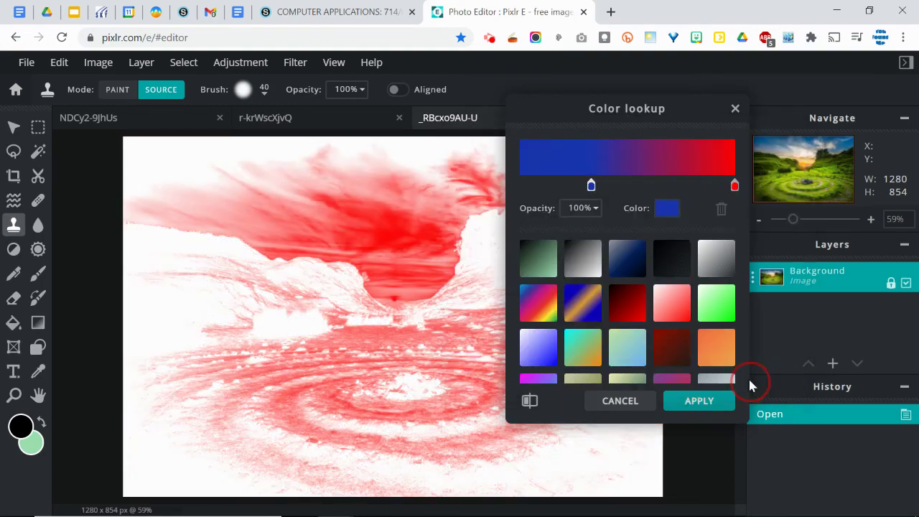
pyautogui.click(735, 188)
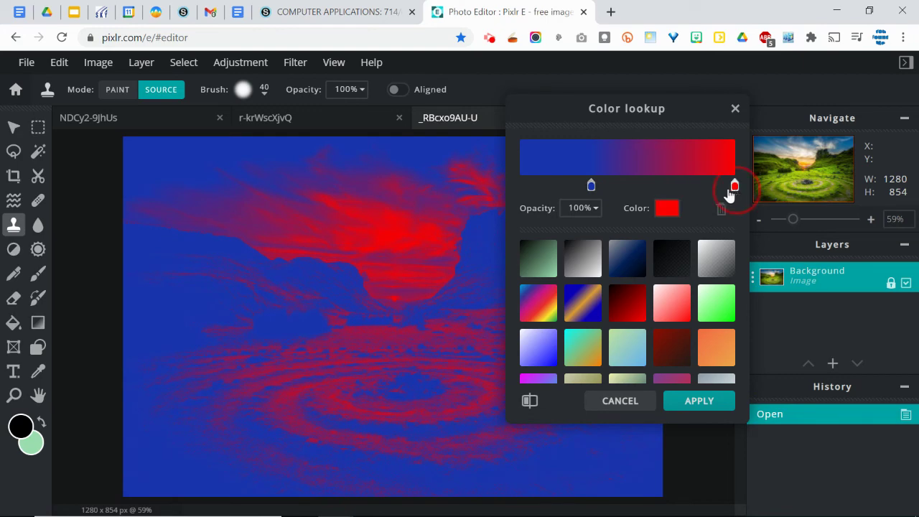
pyautogui.click(672, 209)
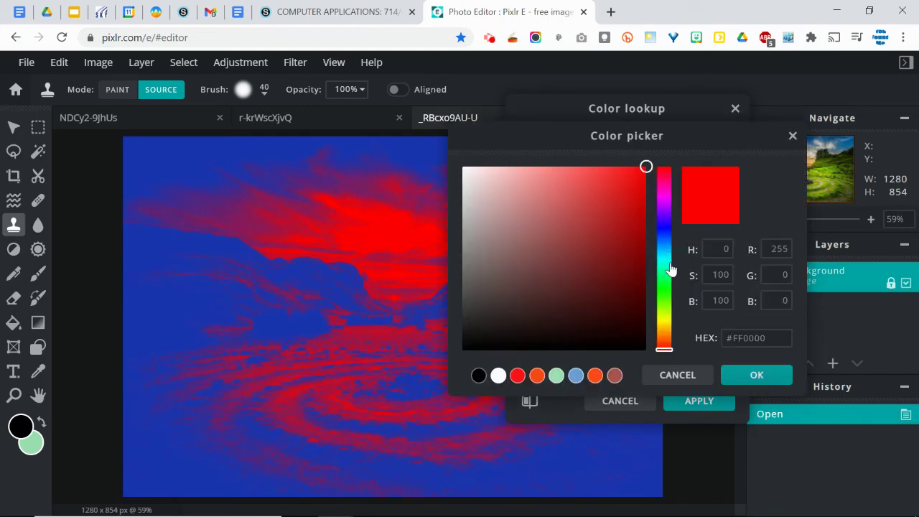
pyautogui.click(665, 280)
pyautogui.click(631, 220)
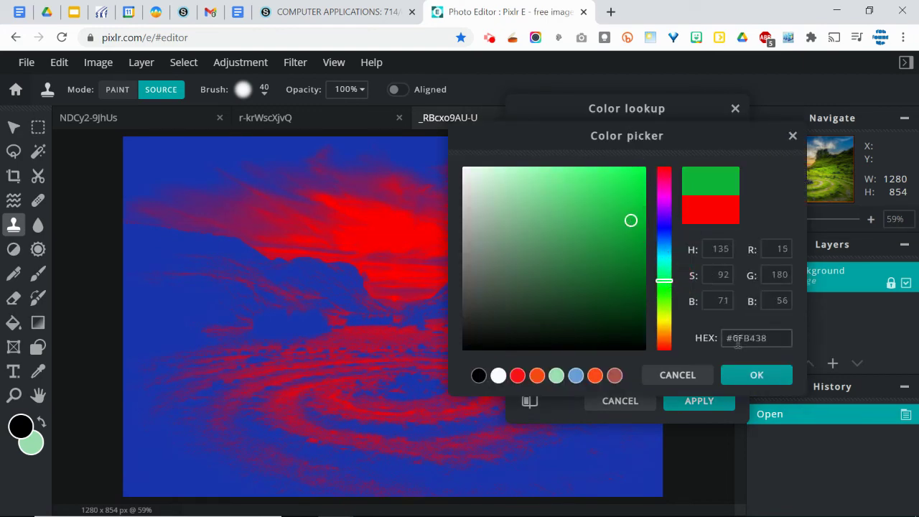
pyautogui.click(757, 375)
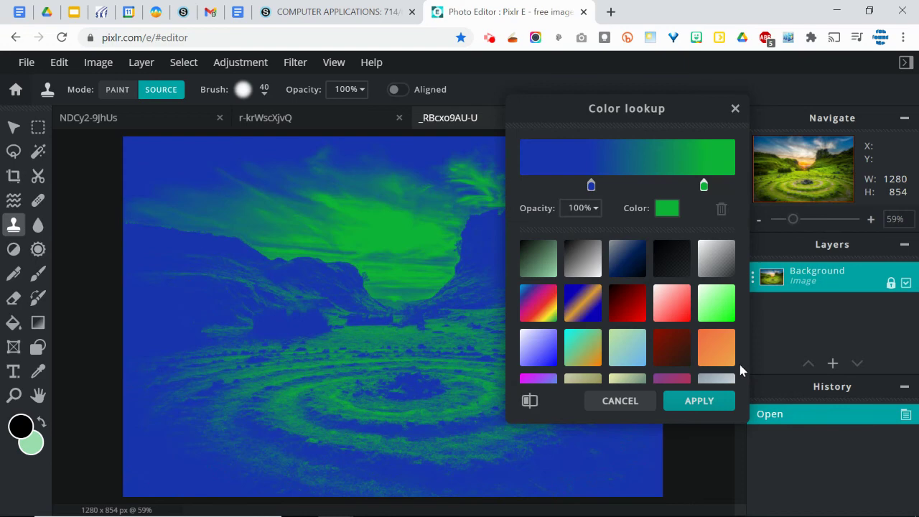
pyautogui.click(700, 401)
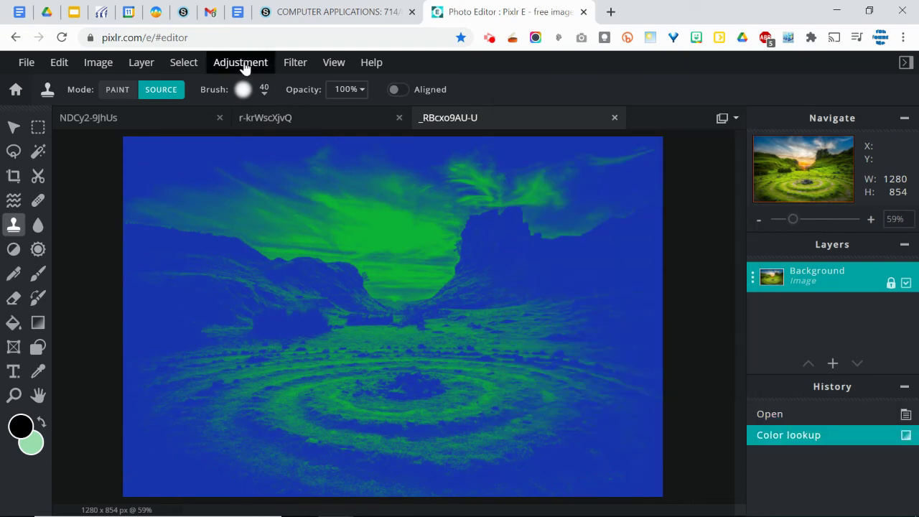
pyautogui.click(242, 63)
pyautogui.click(242, 63)
pyautogui.hotkey('ctrl', 'z')
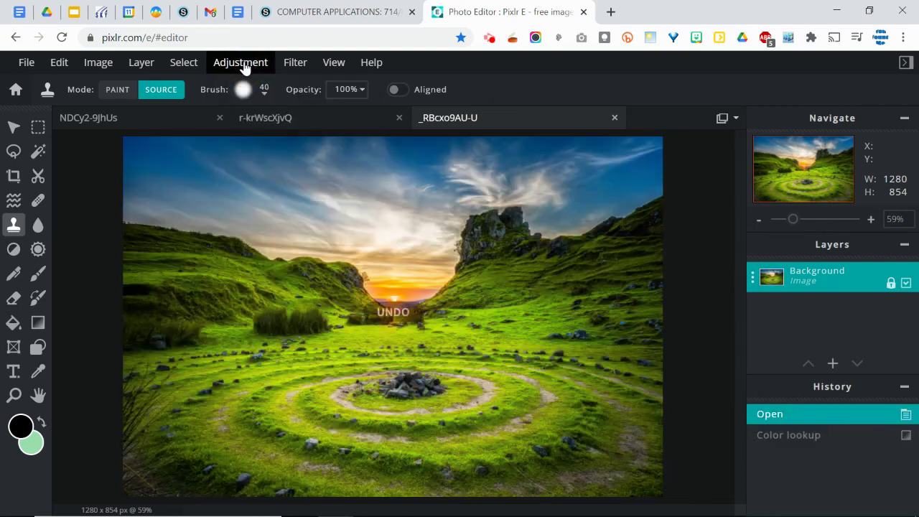
pyautogui.click(240, 65)
pyautogui.click(271, 211)
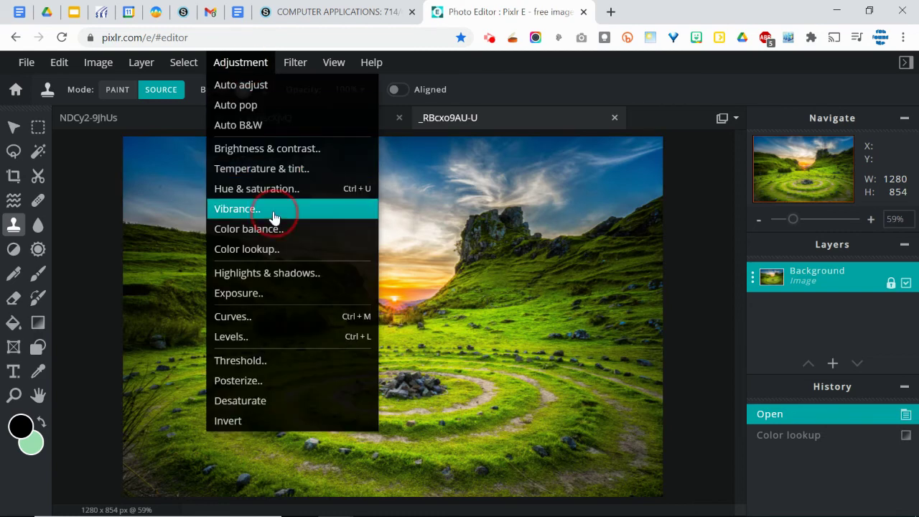
pyautogui.moveTo(631, 283); pyautogui.dragTo(651, 307)
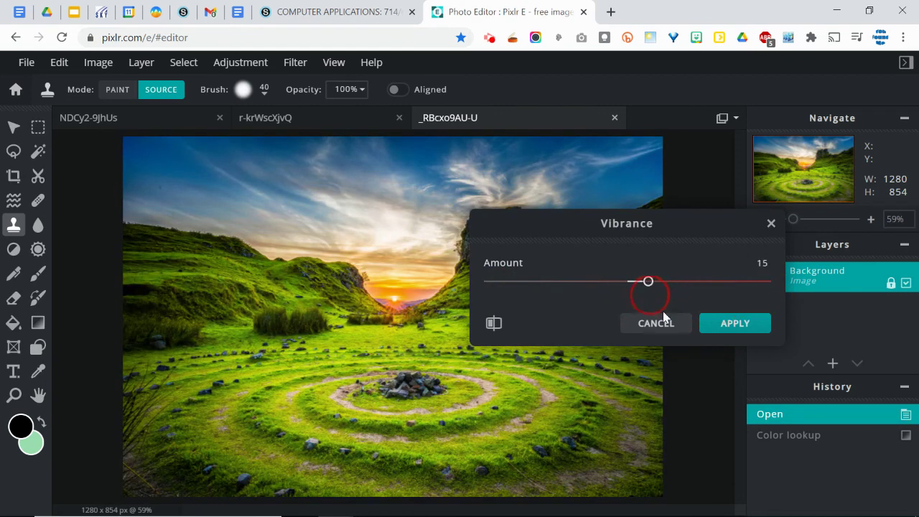
pyautogui.click(656, 323)
pyautogui.click(240, 62)
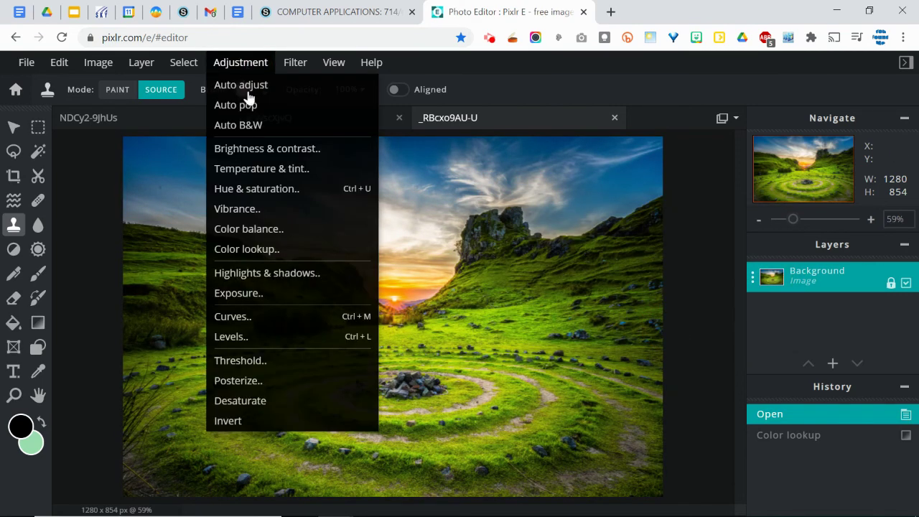
pyautogui.click(288, 276)
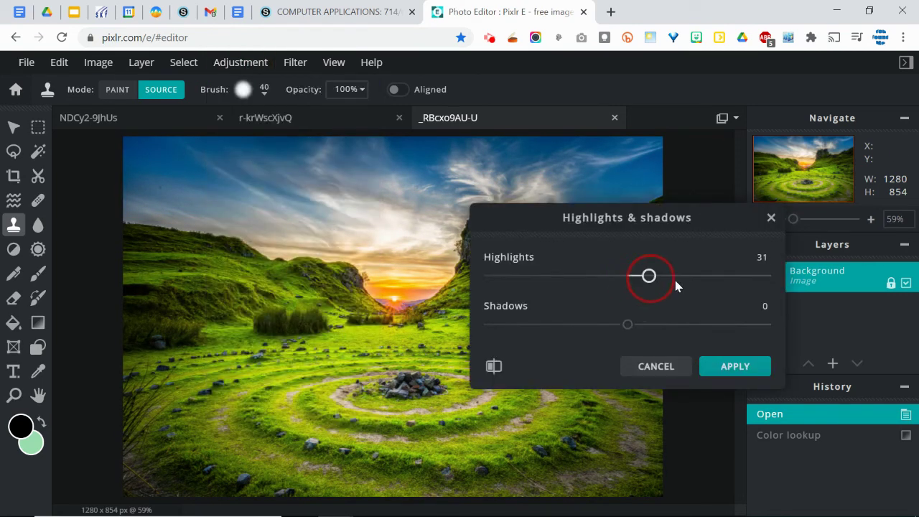
pyautogui.moveTo(675, 285); pyautogui.dragTo(533, 291)
pyautogui.moveTo(627, 327)
pyautogui.mouseDown()
pyautogui.moveTo(723, 328)
pyautogui.moveTo(587, 333)
pyautogui.moveTo(653, 336)
pyautogui.mouseUp()
pyautogui.click(655, 366)
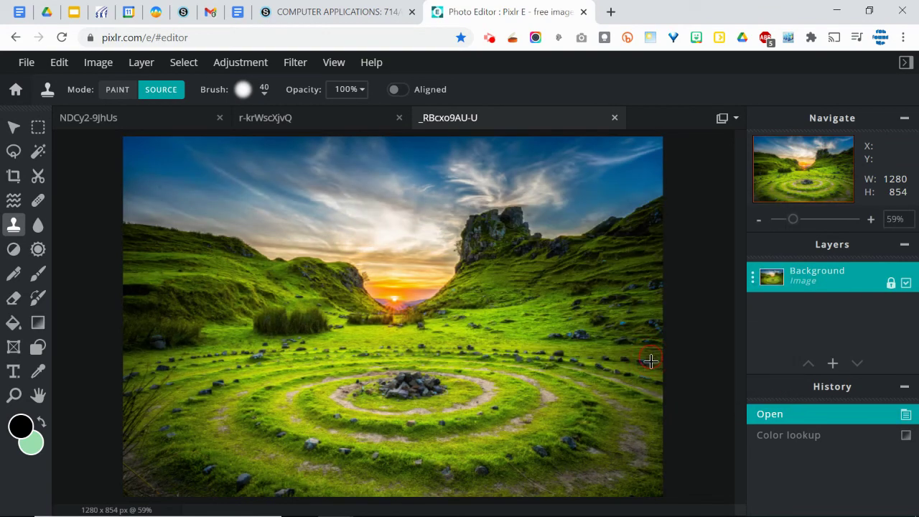
# Preview darkening the landscape with Levels by raising the black input, then cancel.
pyautogui.click(241, 64)
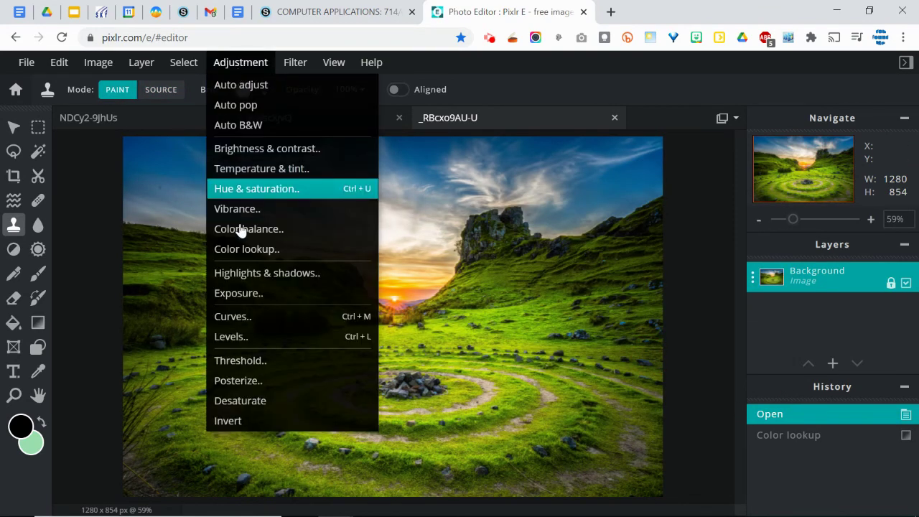
pyautogui.click(229, 337)
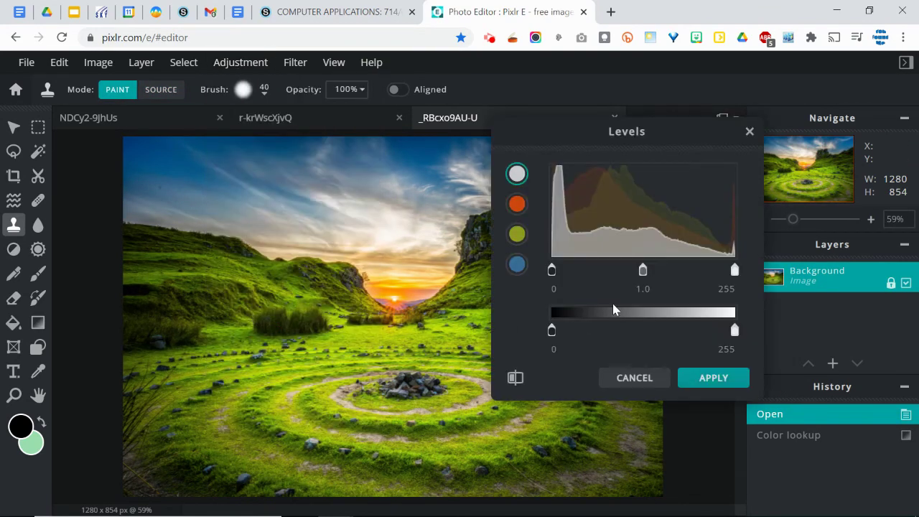
pyautogui.moveTo(551, 276); pyautogui.dragTo(527, 301)
pyautogui.click(635, 379)
# Return to the r-krWscXjvQ soccer photo with its head and soccer layers.
pyautogui.click(239, 66)
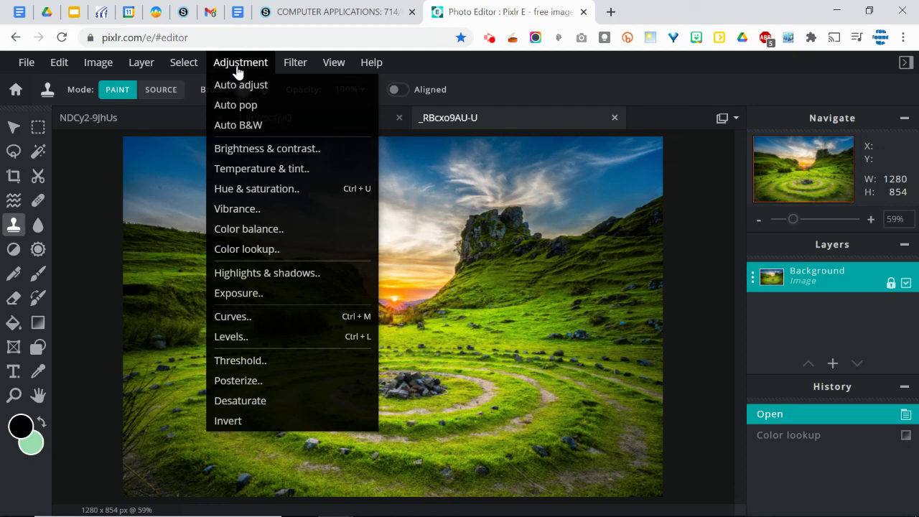
pyautogui.click(239, 63)
pyautogui.click(297, 118)
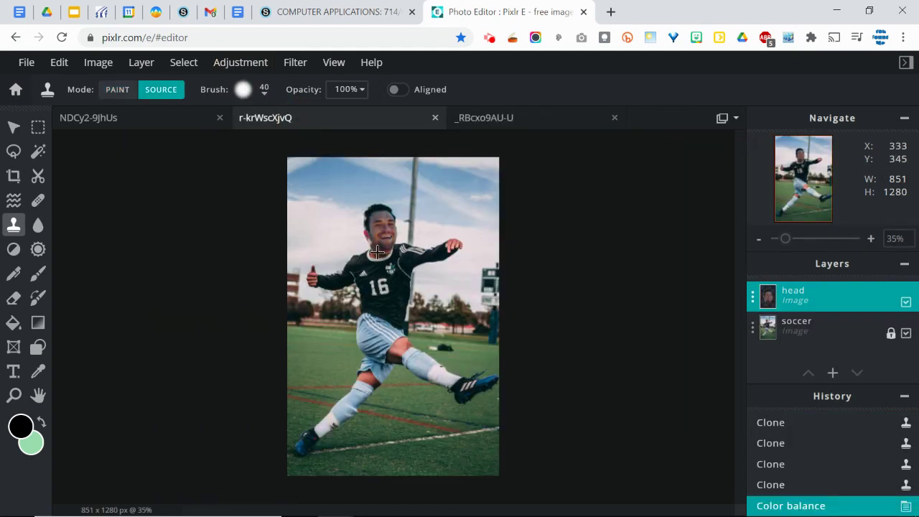